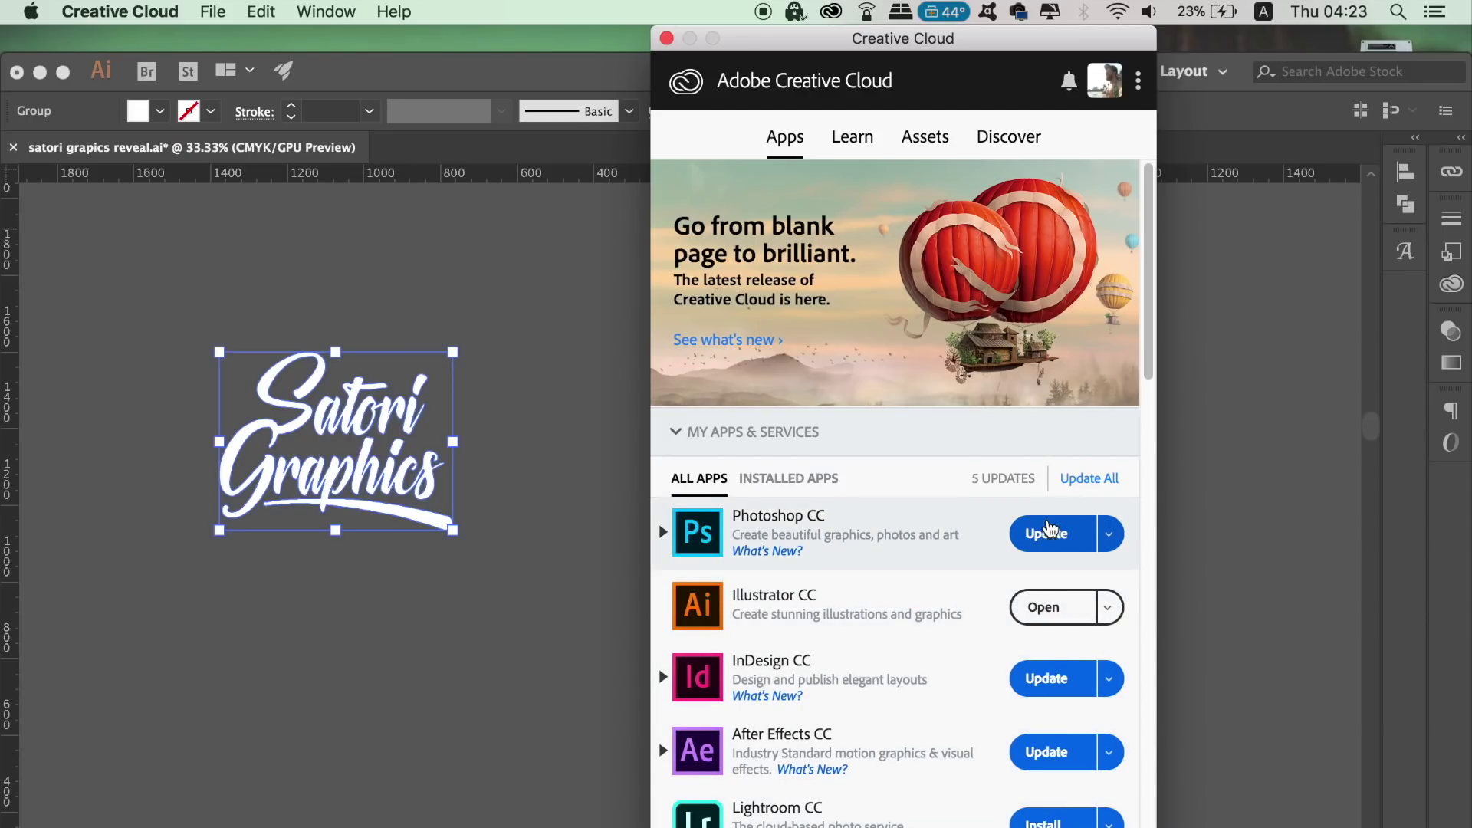
Step: Confirm the Photoshop CC update and dismiss the install conflict so it stays queued
click(1049, 531)
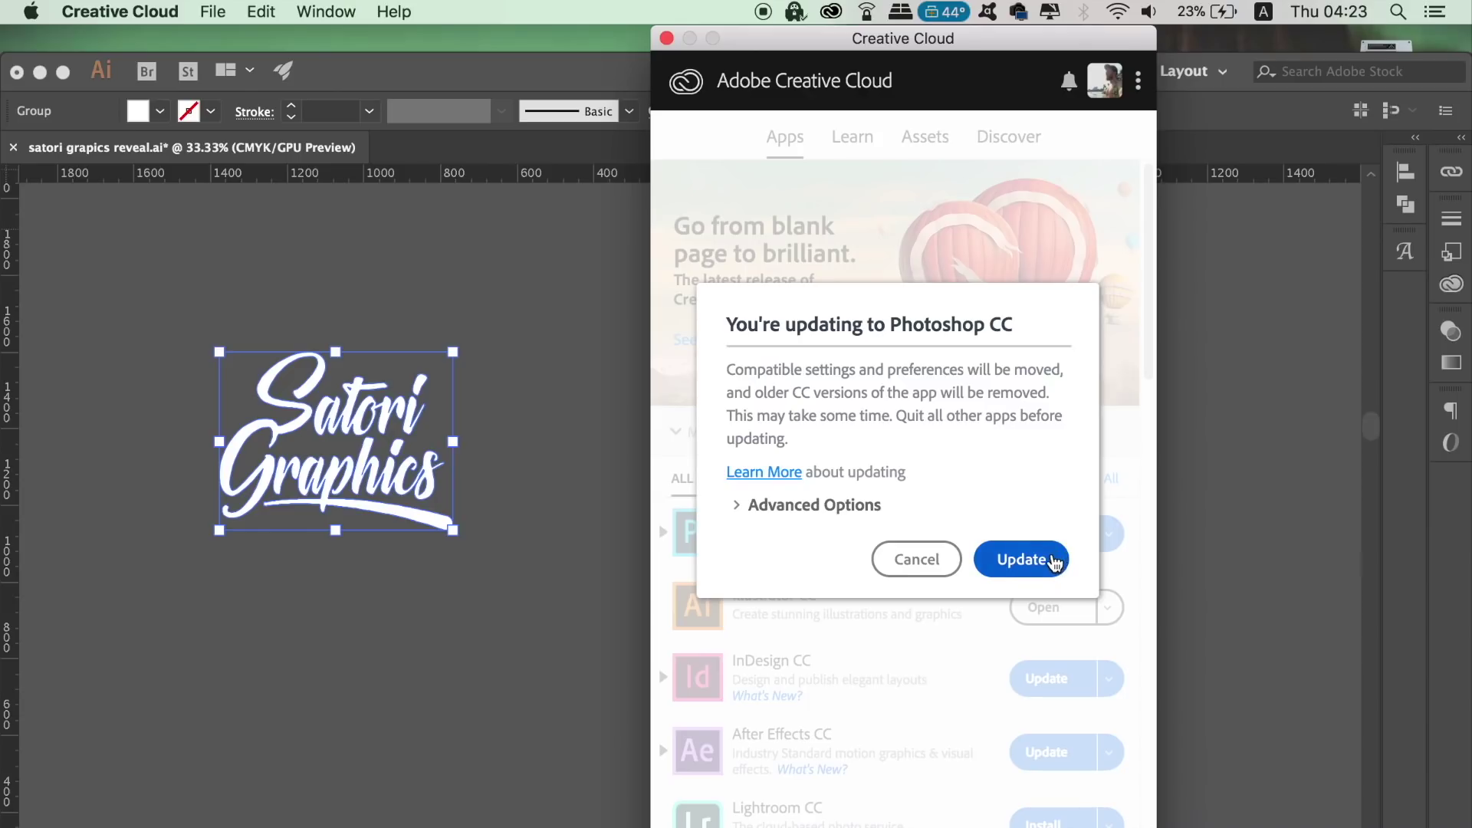
click(1047, 562)
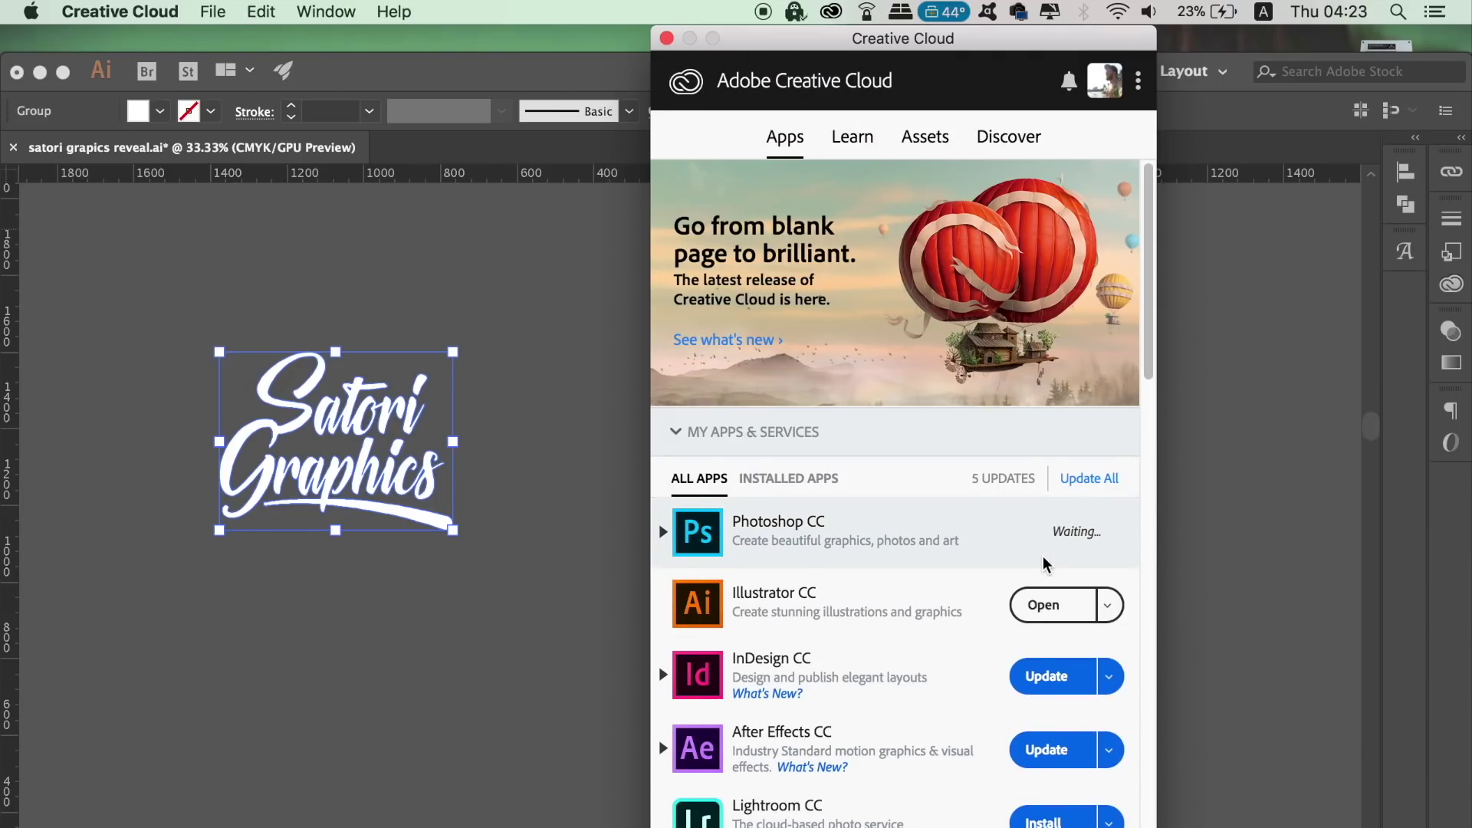
right_click(813, 805)
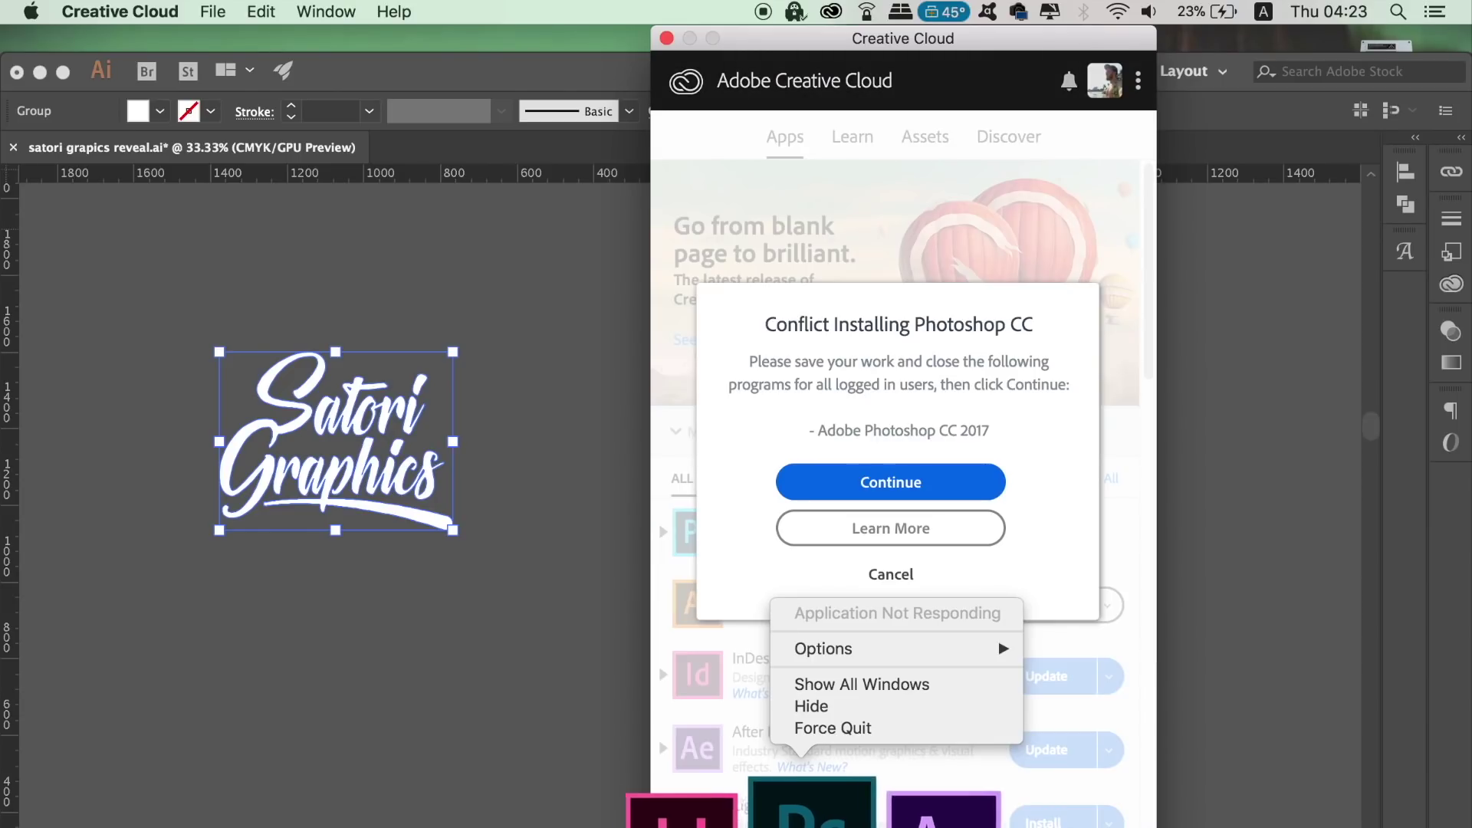
click(1039, 525)
click(936, 485)
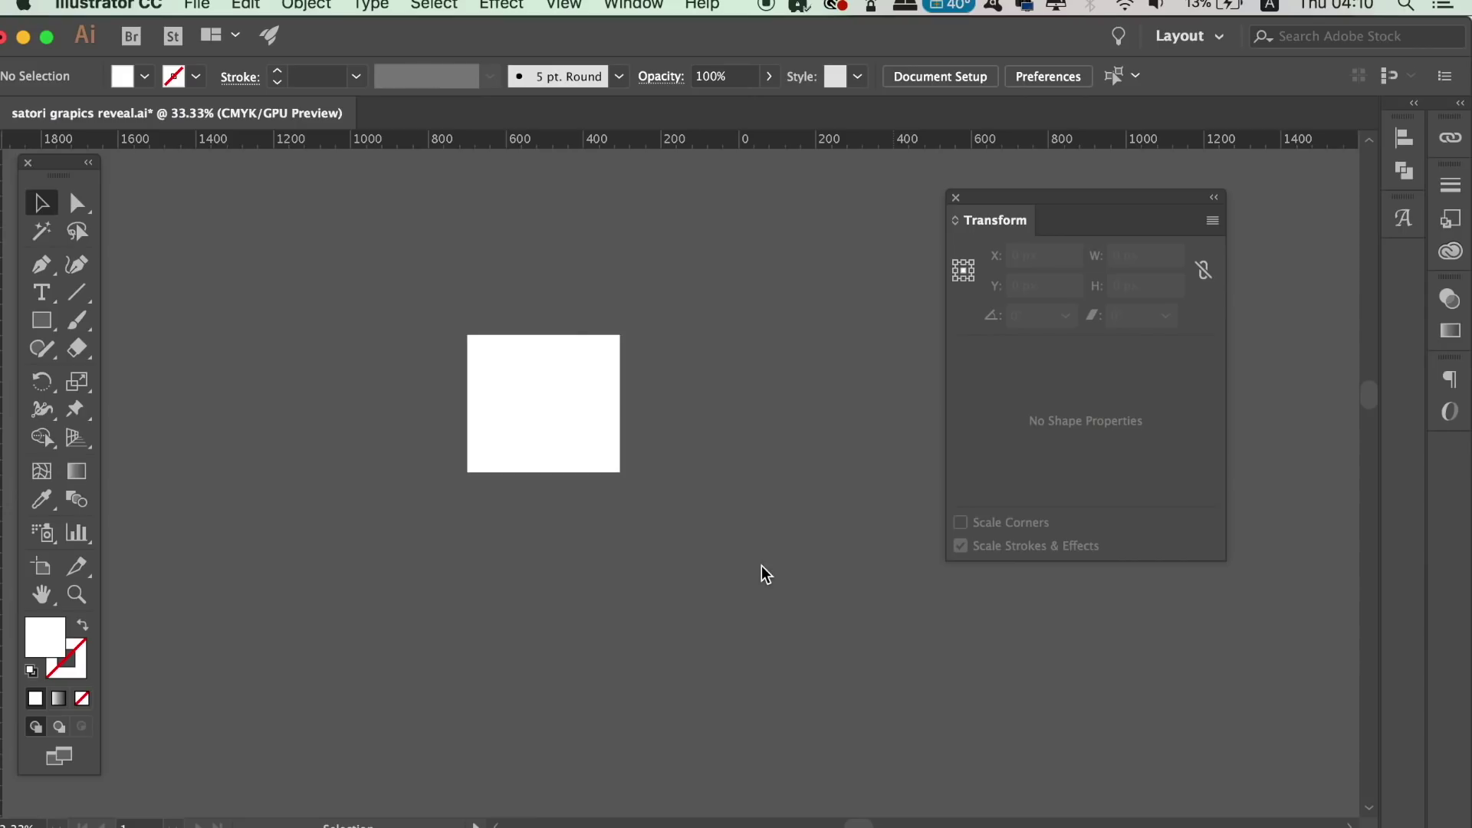
Step: In Selection & Anchor Display preferences, set anchor and handle size to Max with the solid-dot handle style
click(586, 422)
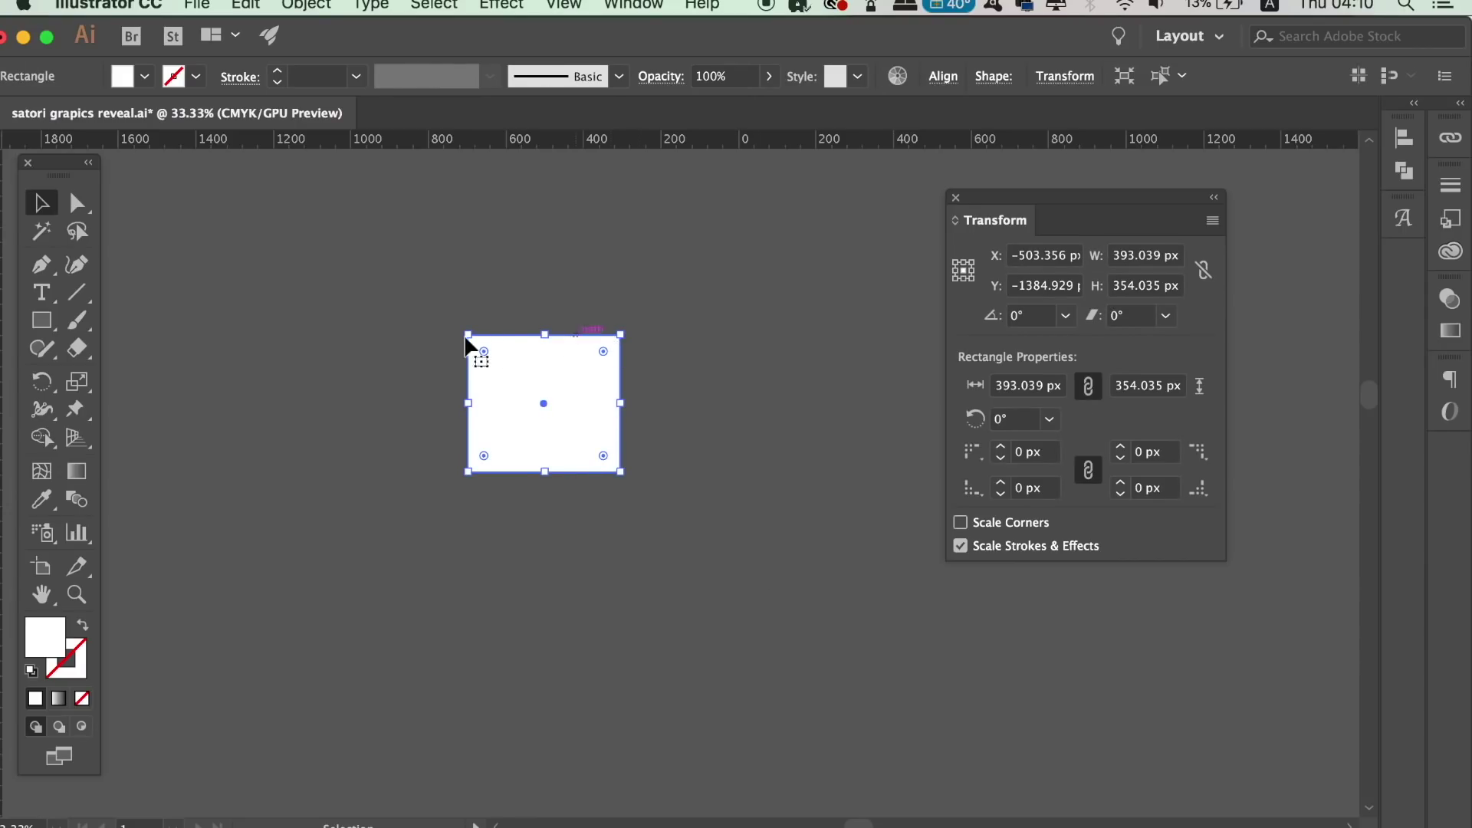
click(144, 6)
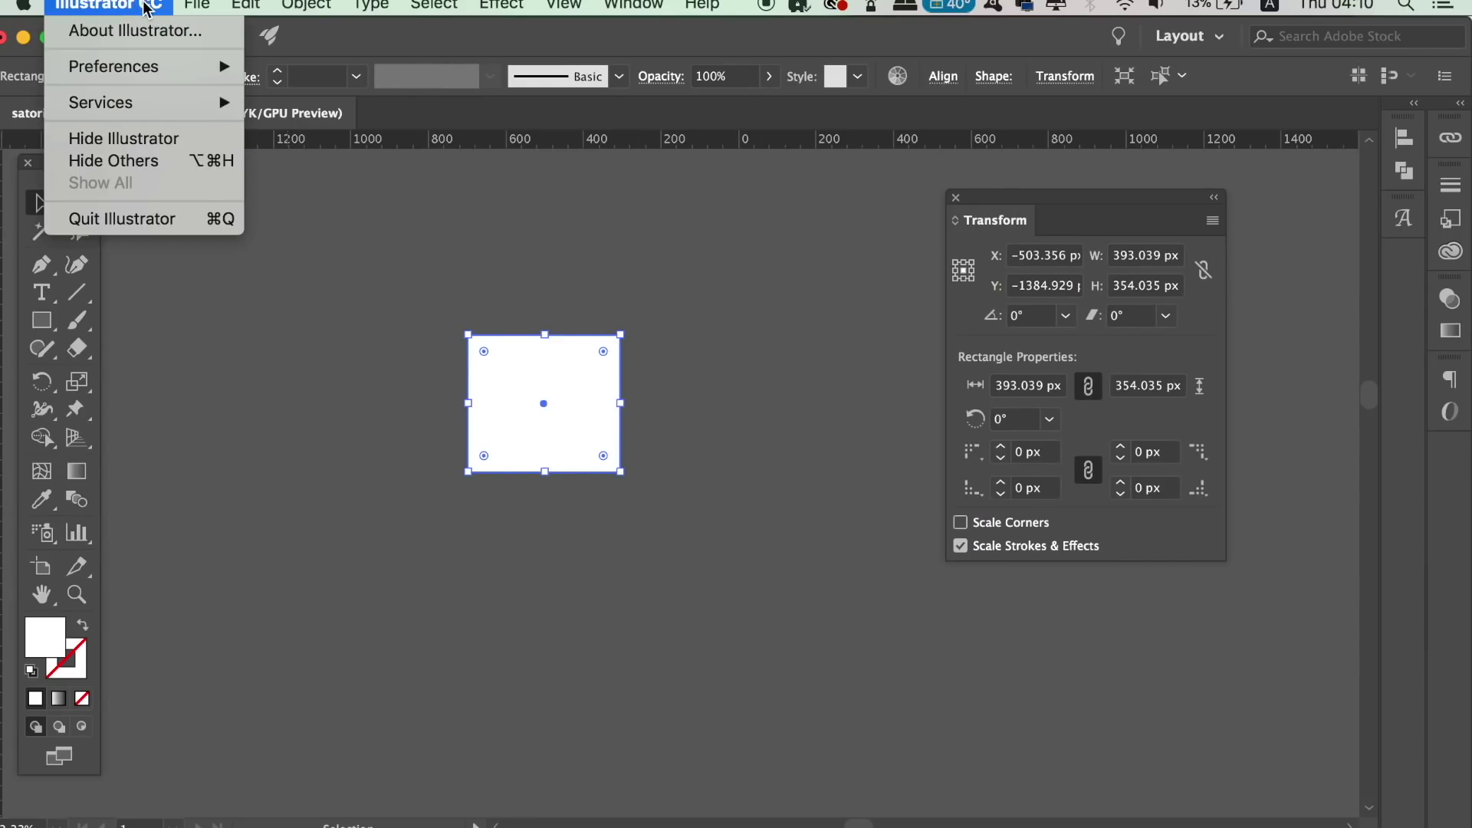
mouse_move(155, 69)
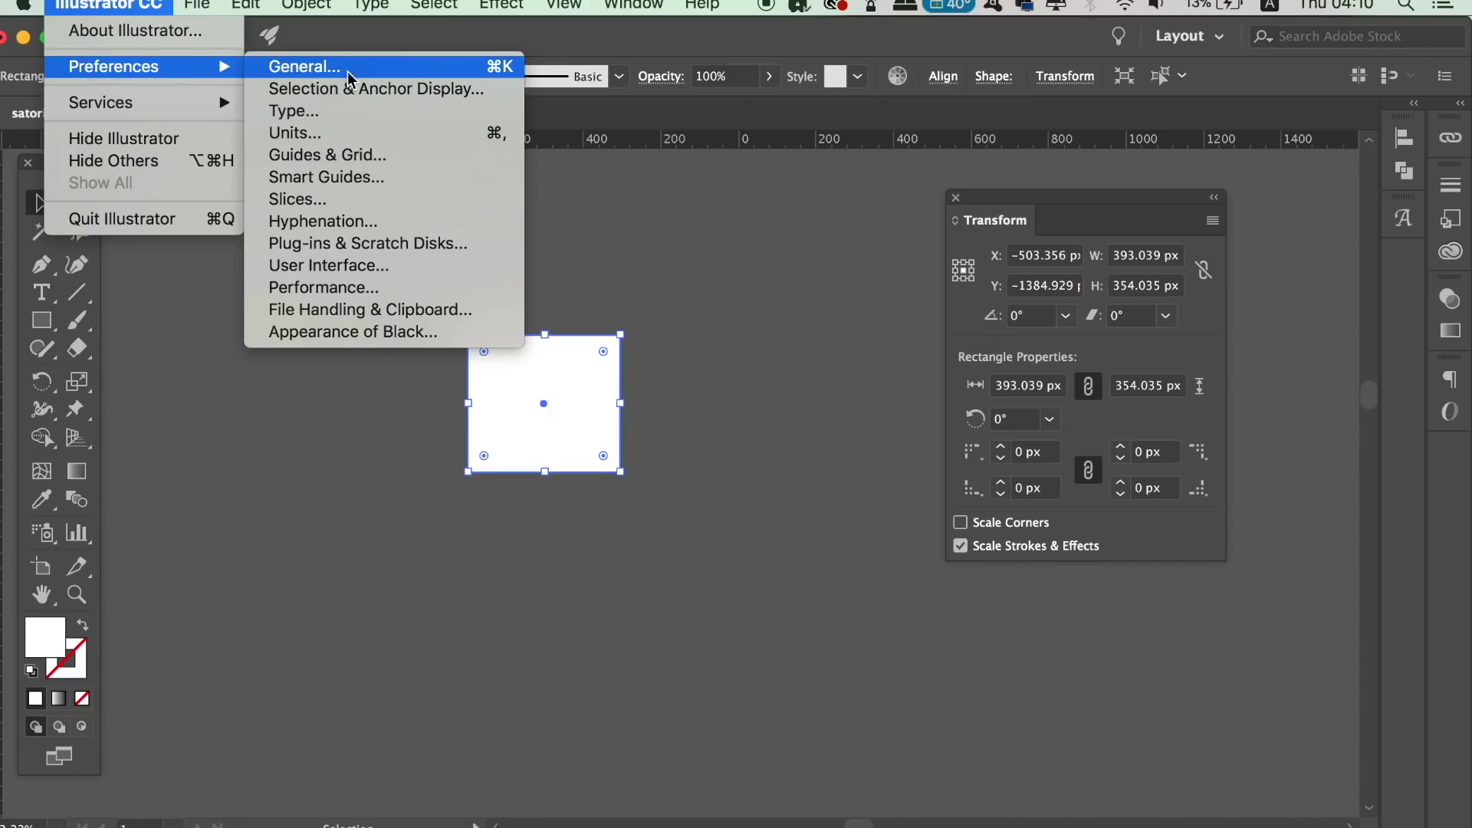
click(389, 96)
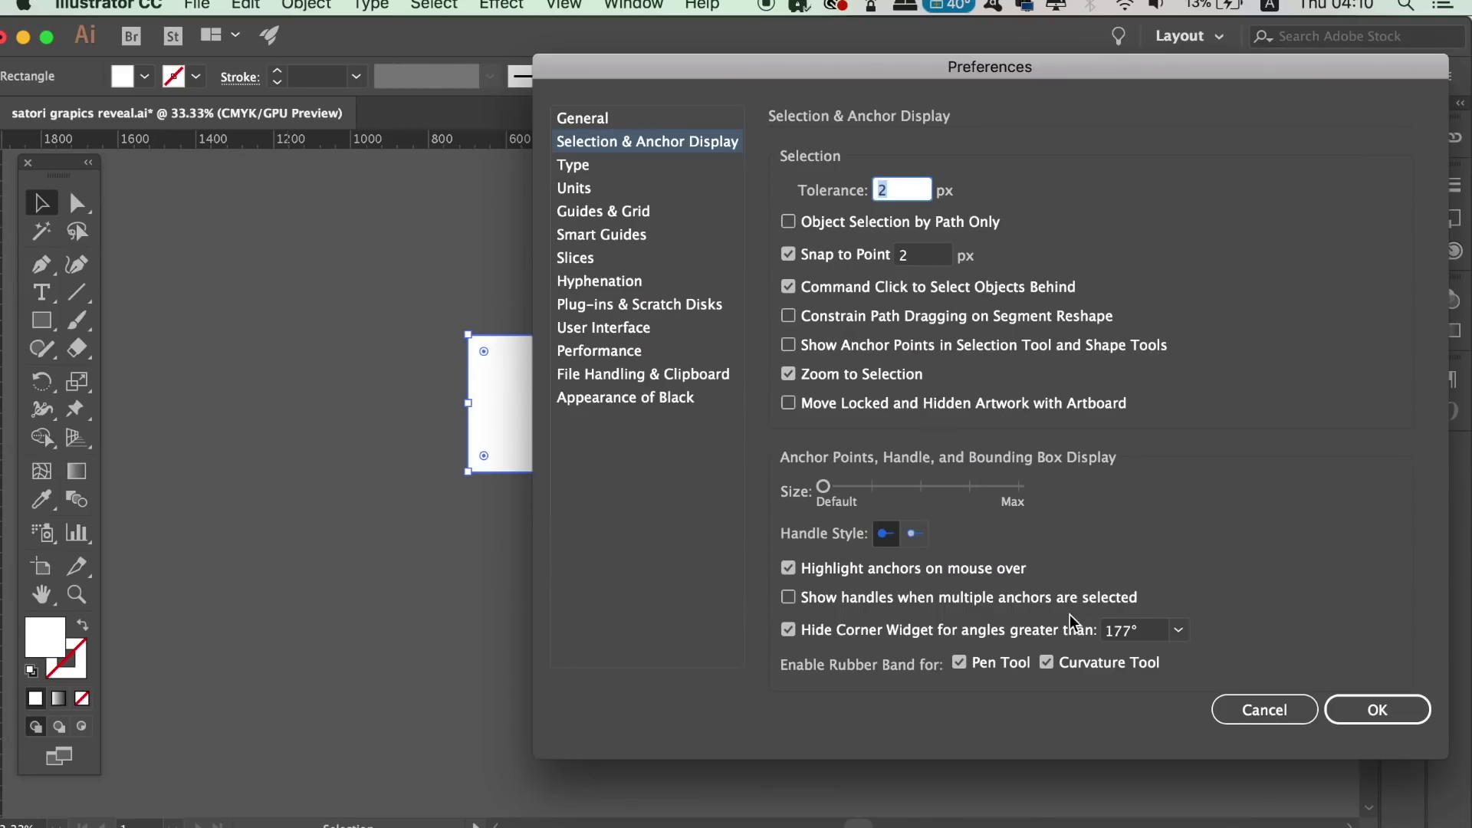
drag(732, 74, 819, 71)
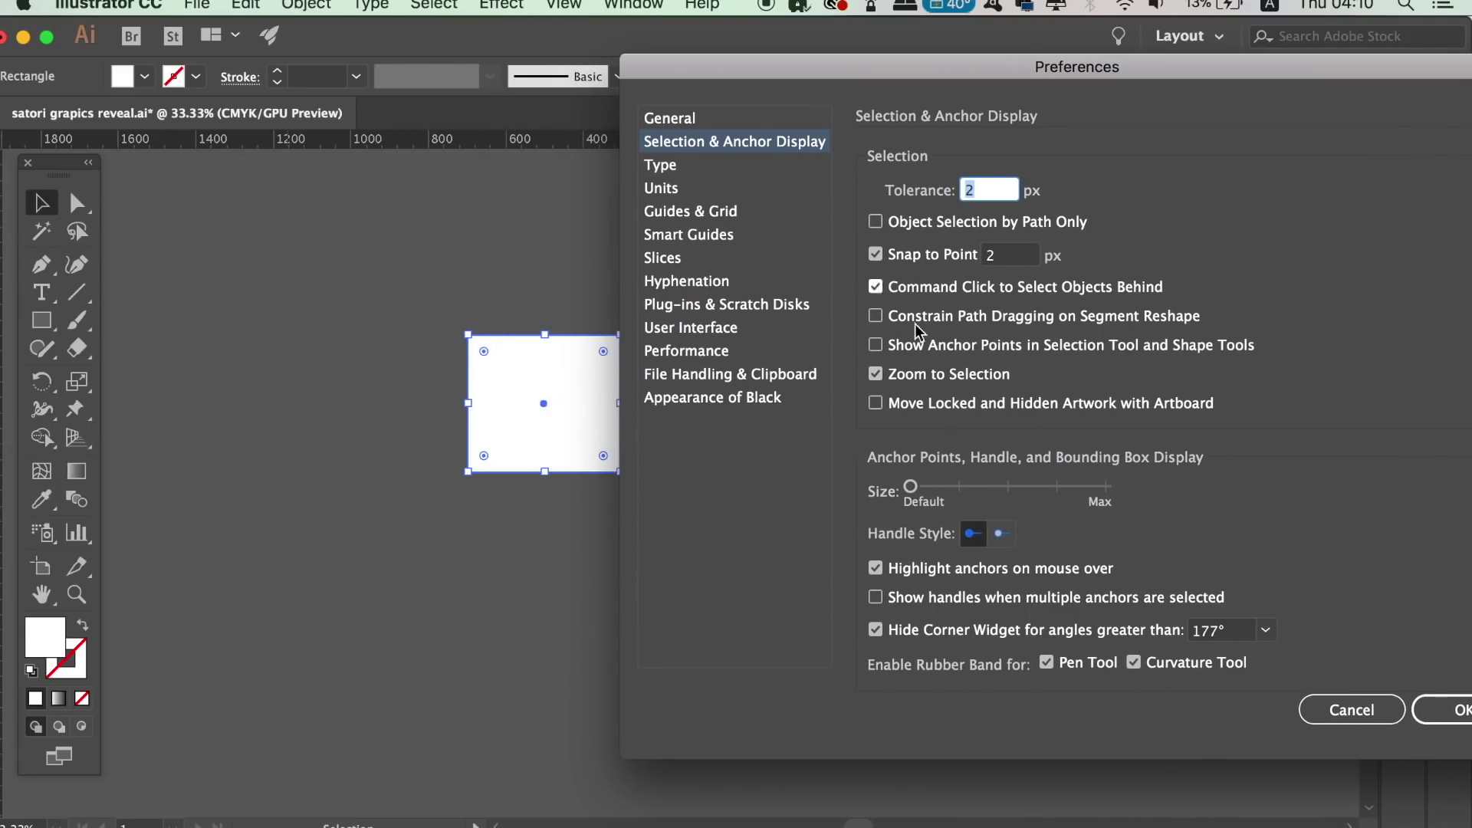
drag(911, 486, 1150, 502)
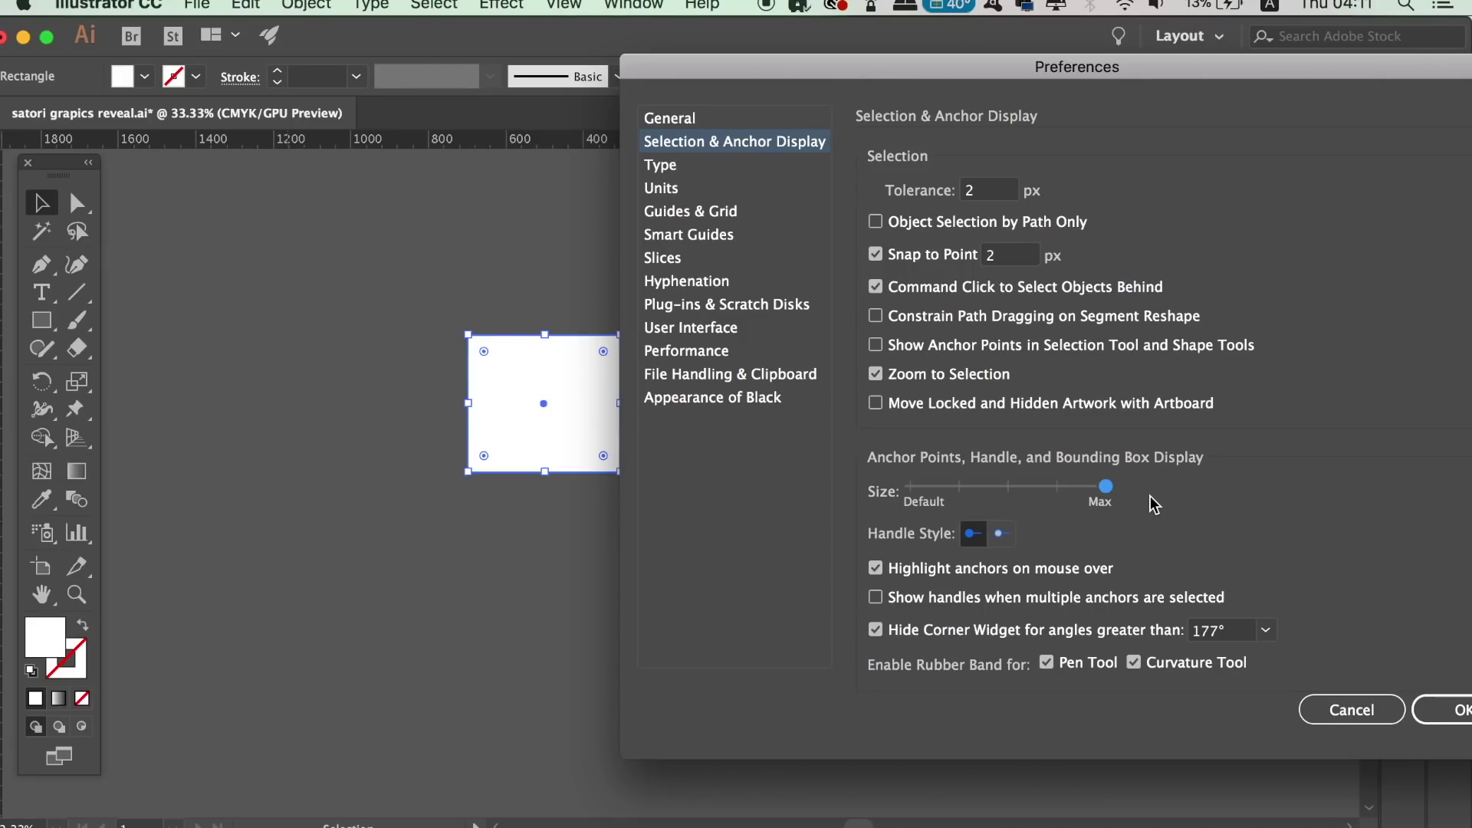
click(1003, 536)
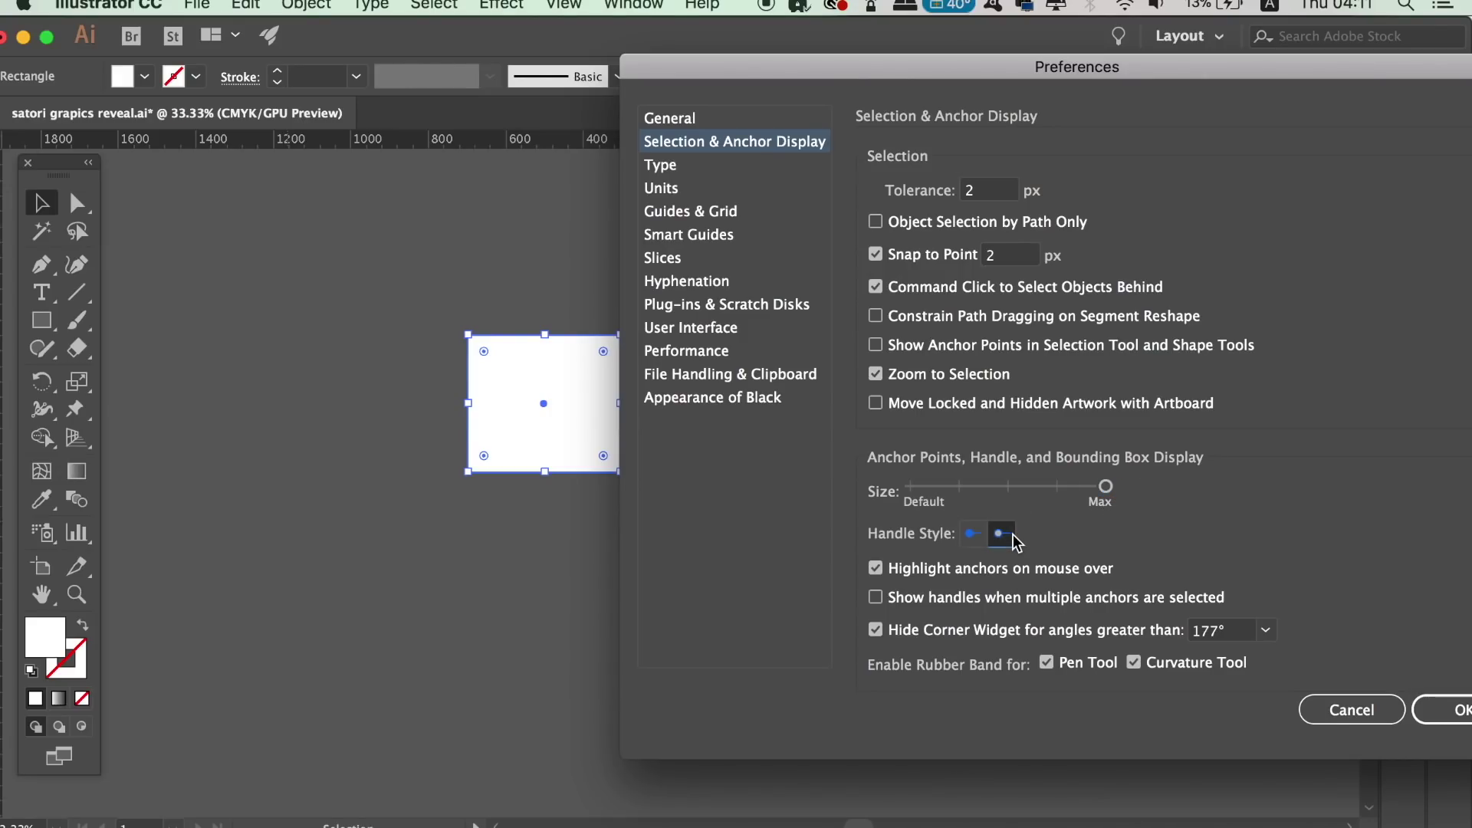
click(972, 533)
click(1001, 534)
click(1451, 710)
Step: Draw a three-anchor Pen path ending in a curve, swapped to a white stroke
click(740, 515)
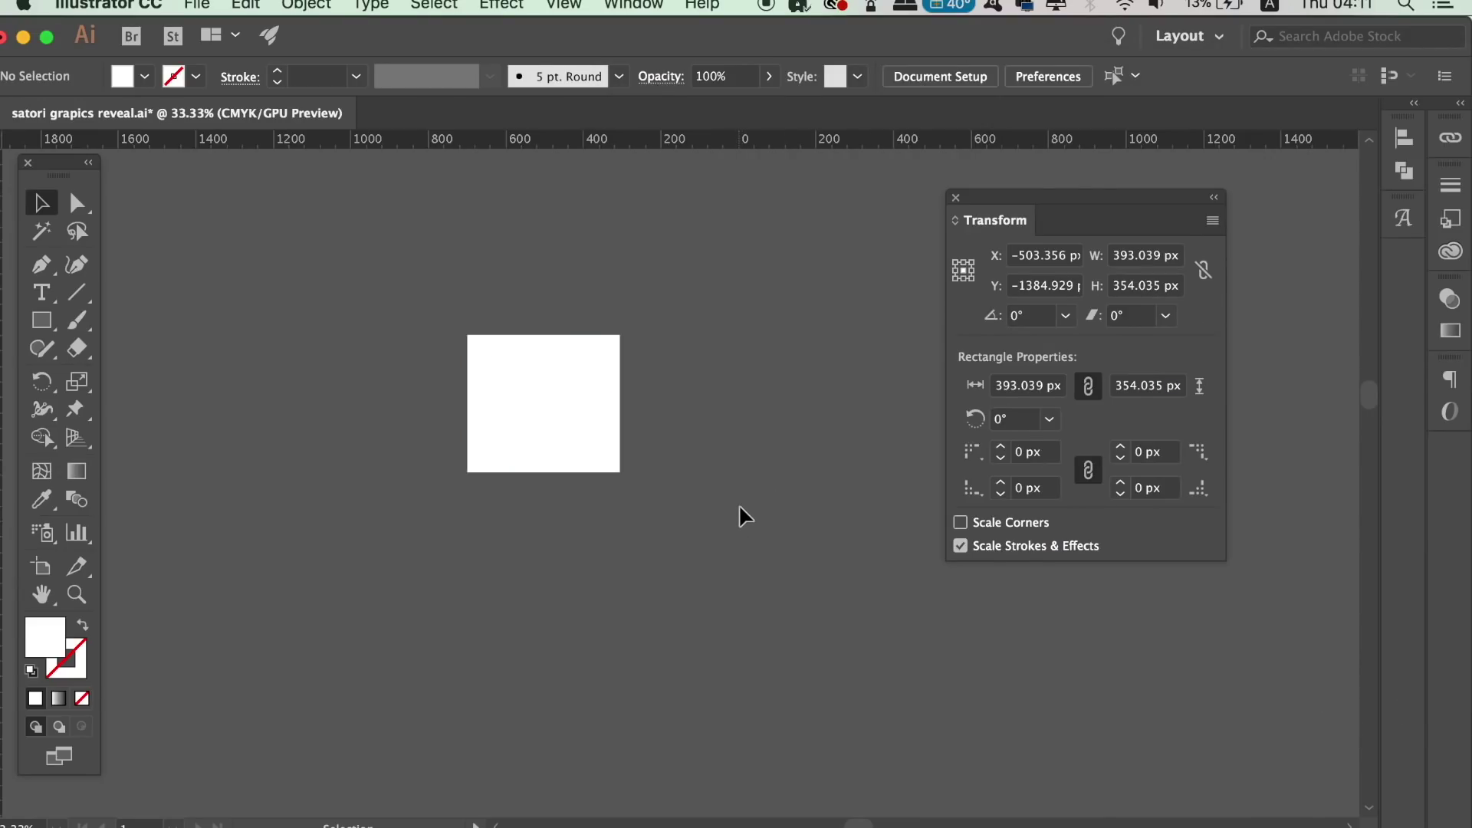
click(619, 474)
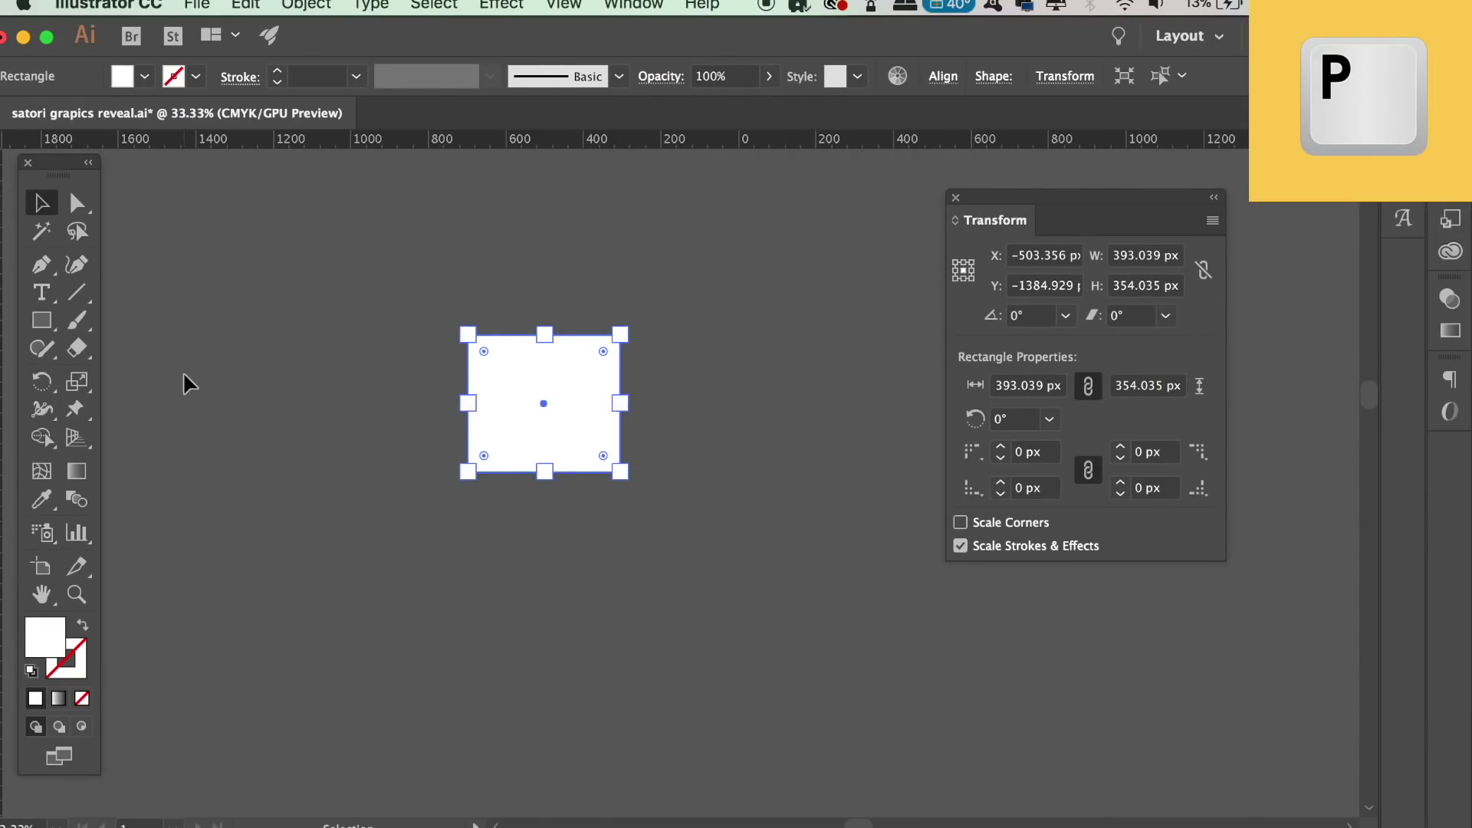
key(p)
click(230, 268)
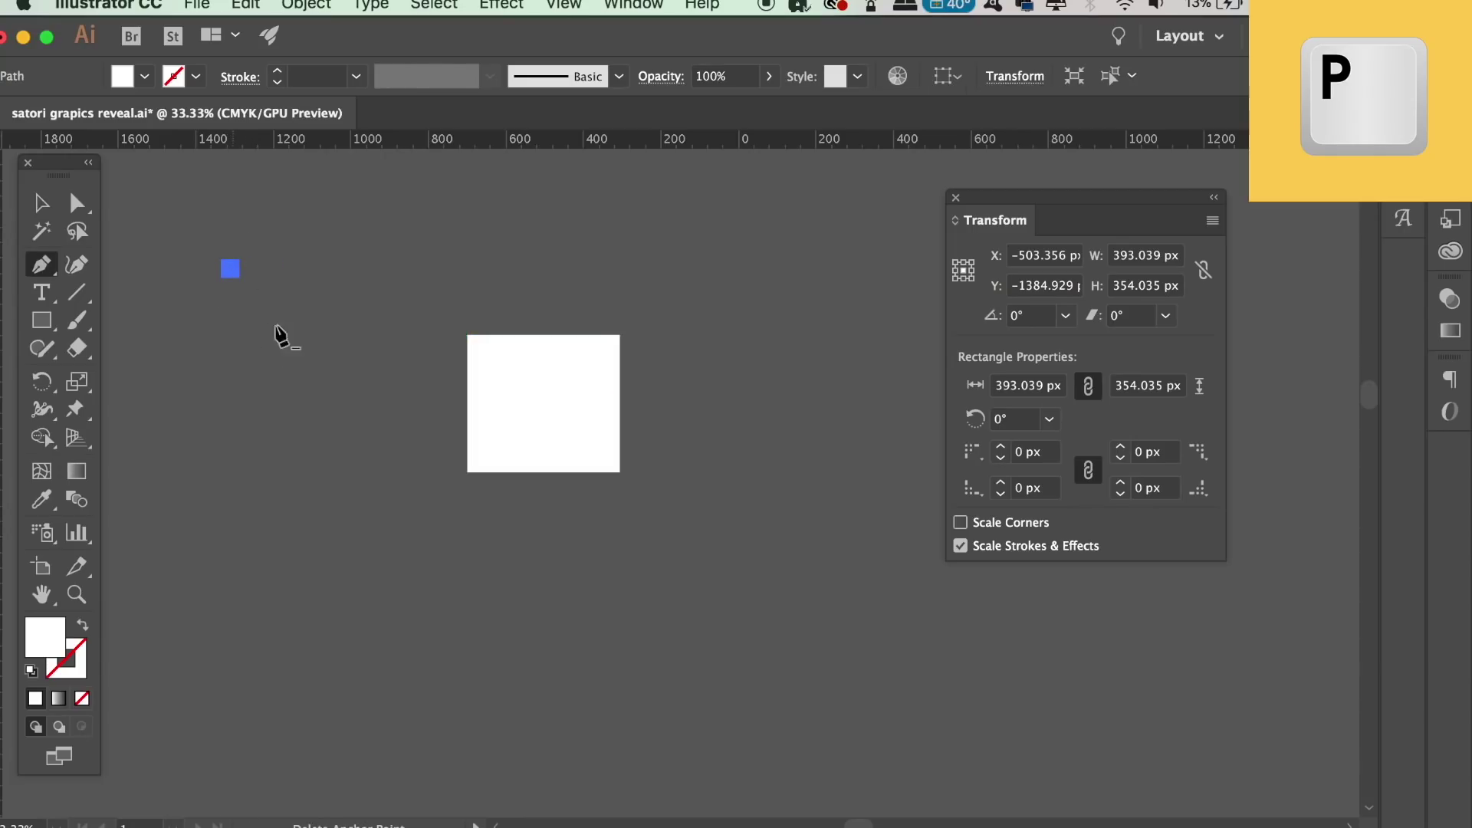
click(488, 656)
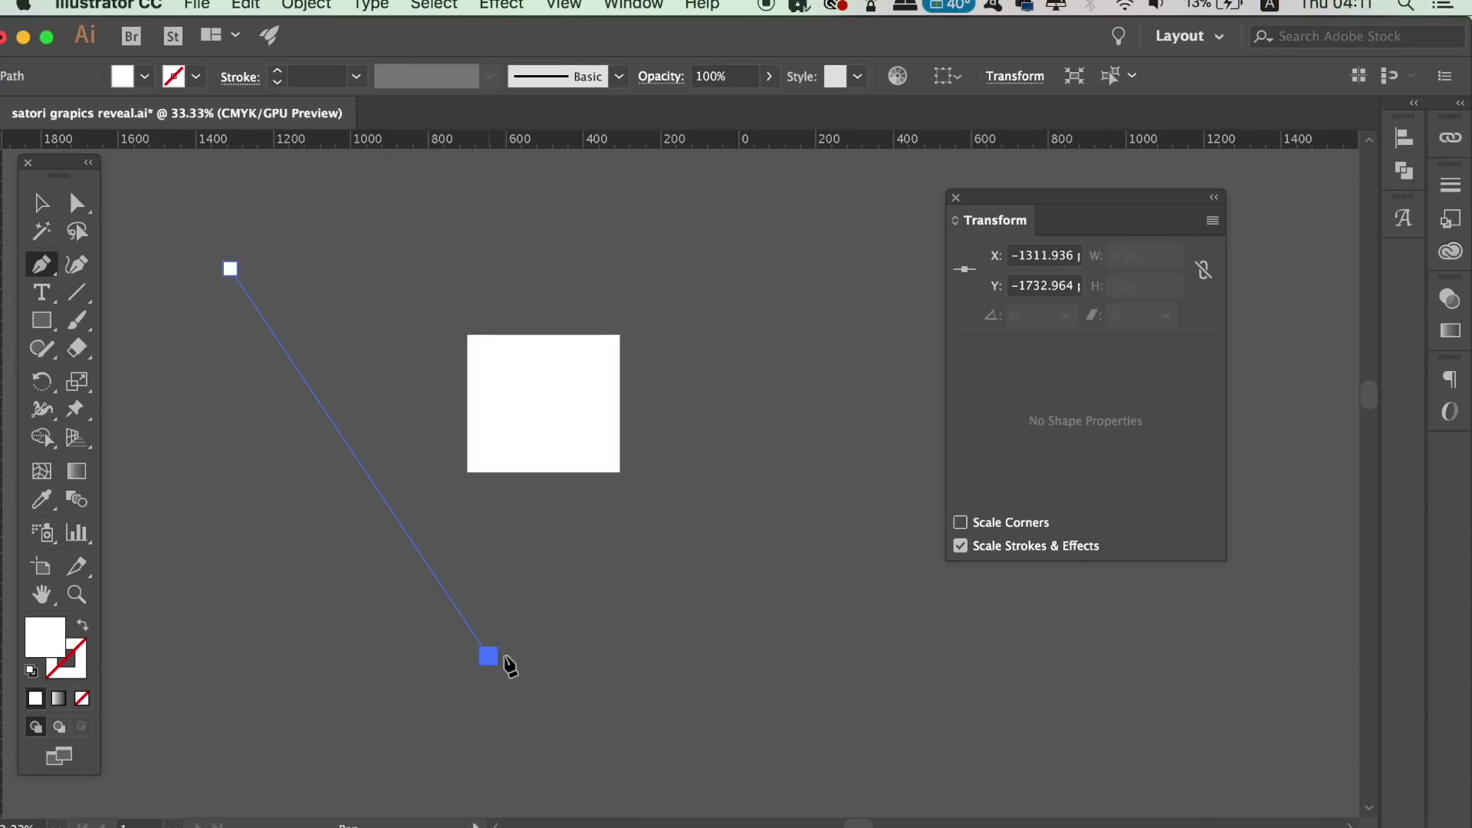
drag(630, 613, 739, 614)
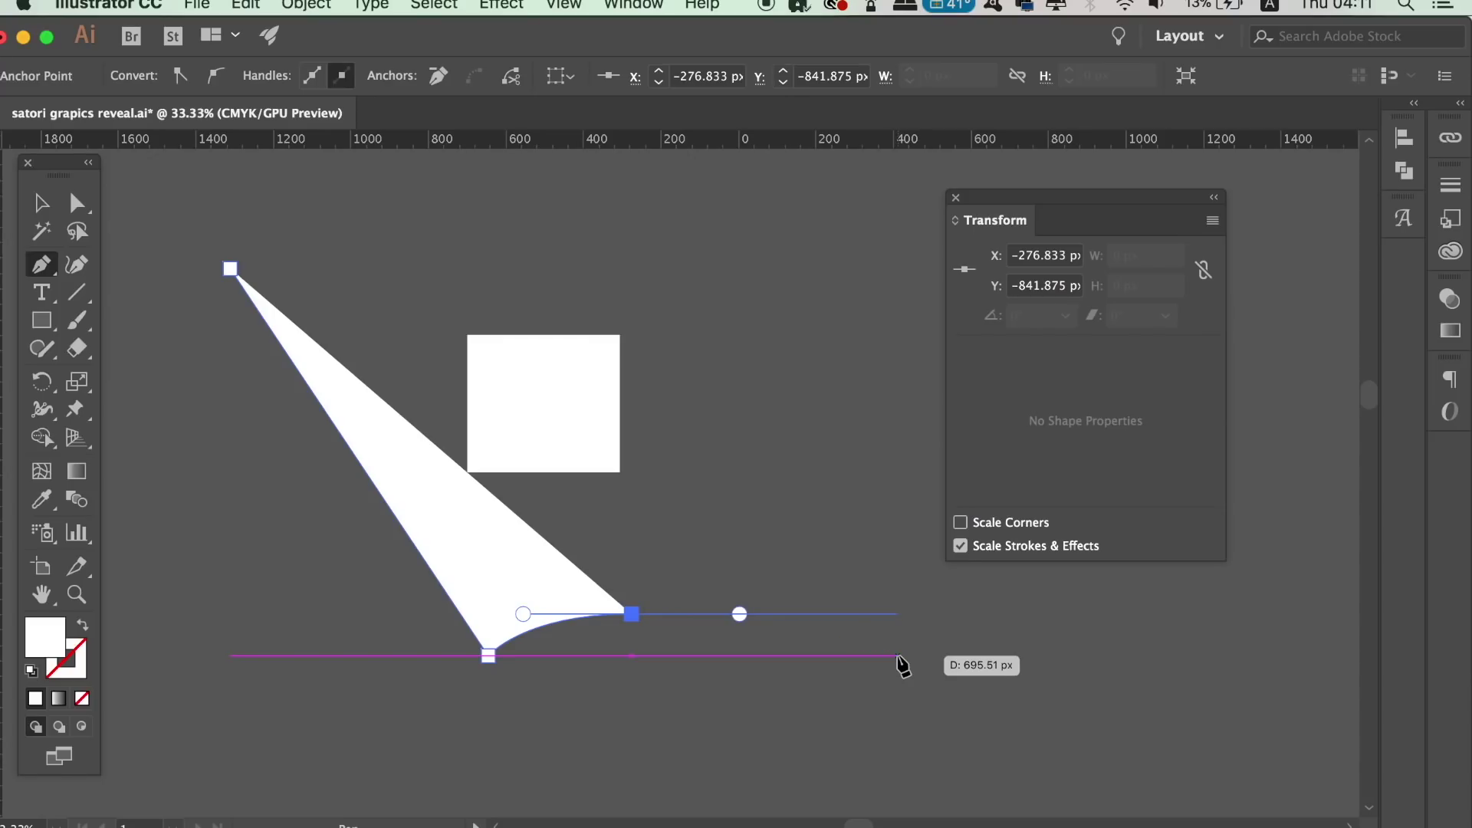
key(shift+x)
key(v)
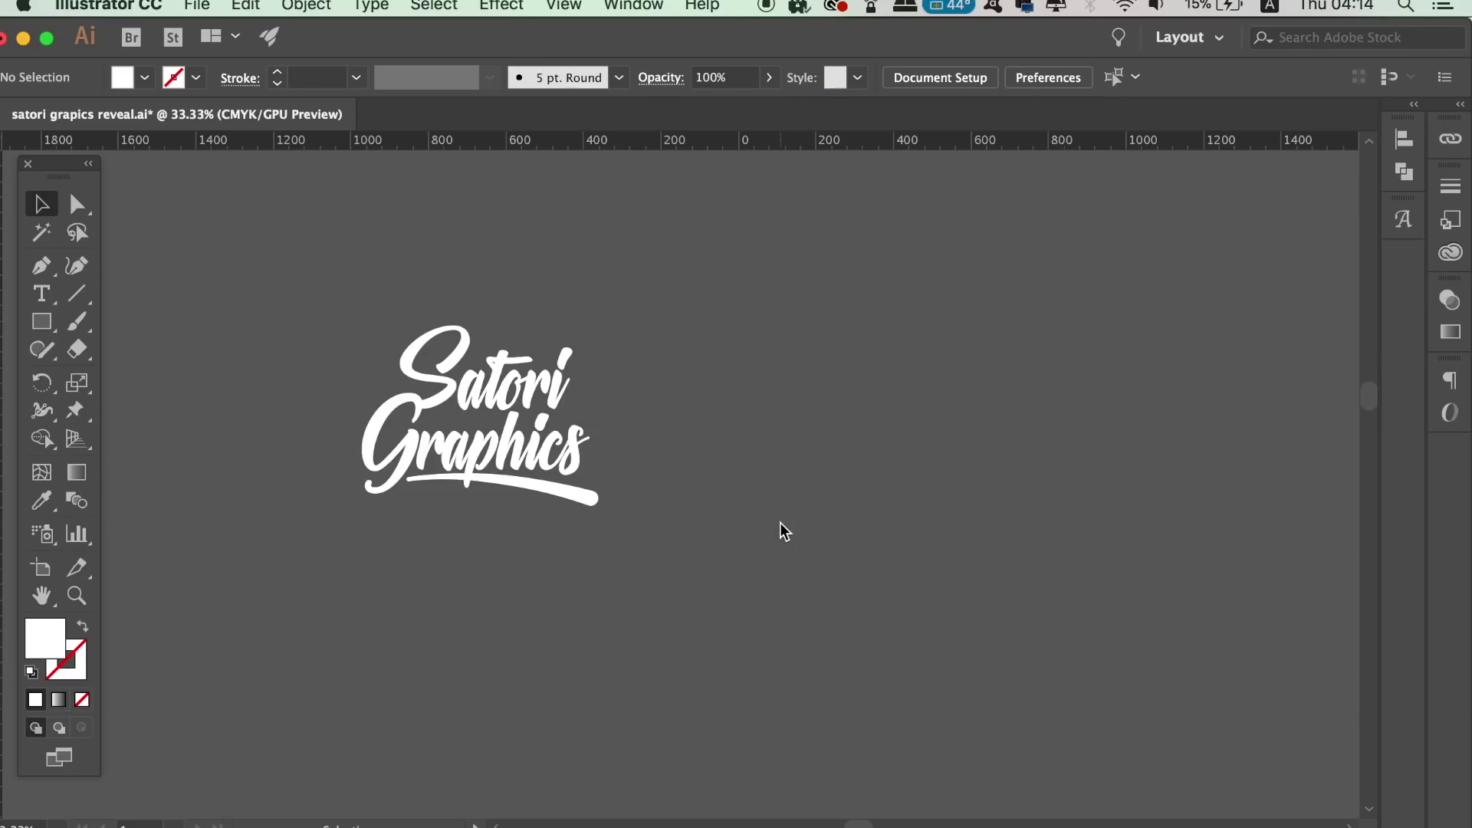
Step: Show the Properties panel from the Window menu
click(657, 6)
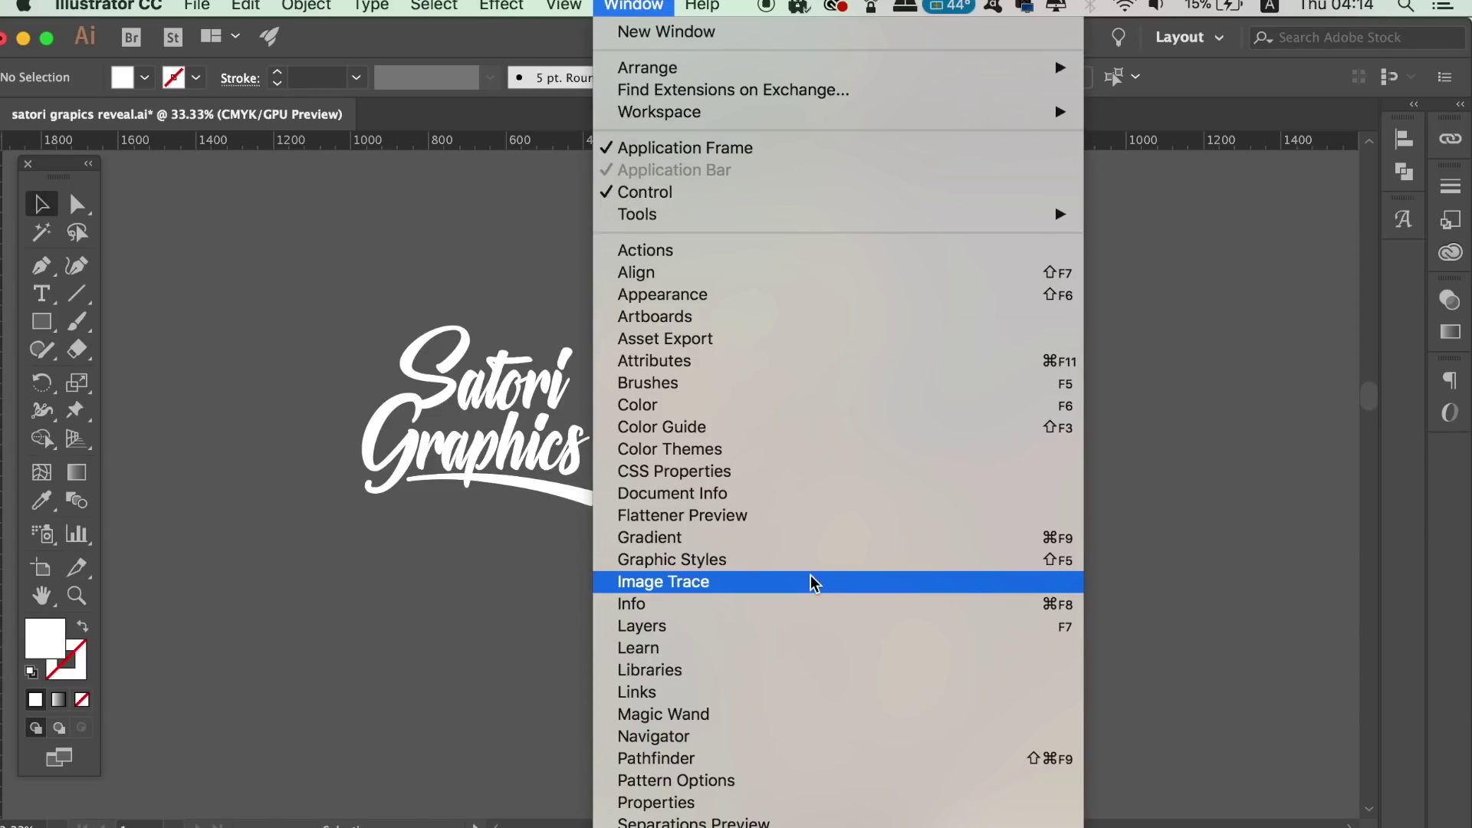
scroll(869, 755, down, 2)
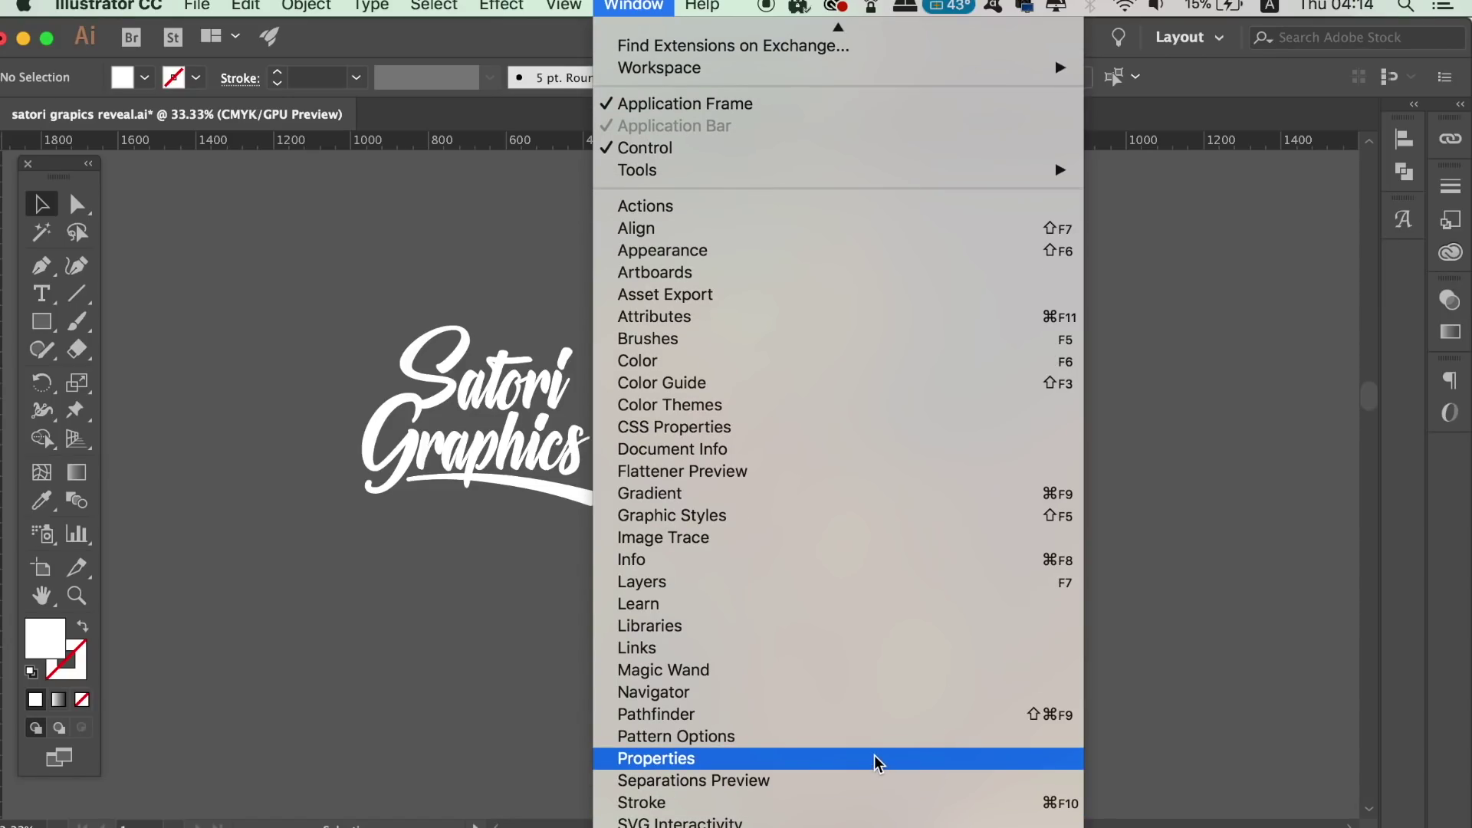
click(876, 763)
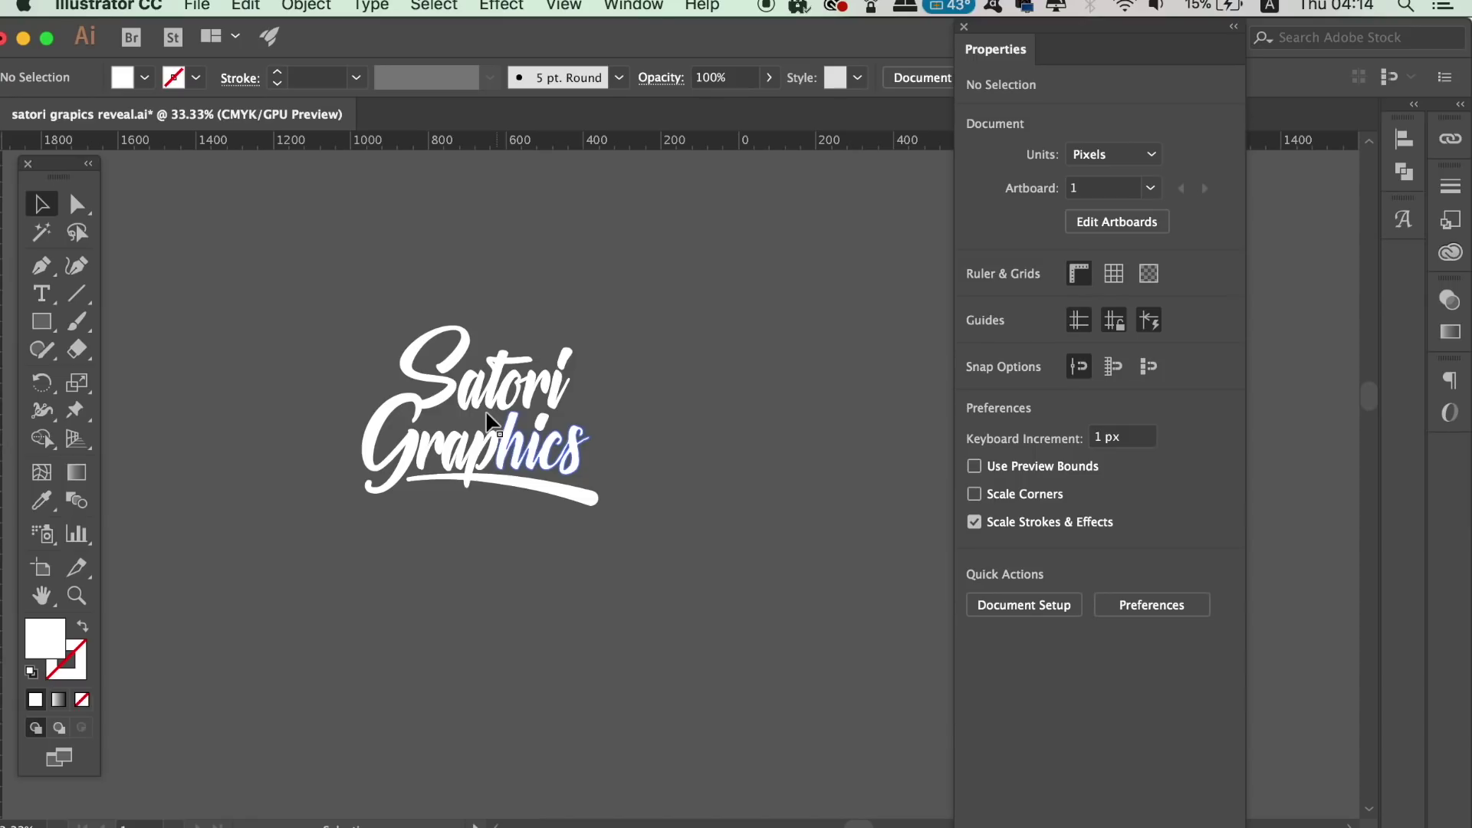
Step: Give the Satori Graphics logo group a dark blue stroke at 4 pt weight
click(490, 422)
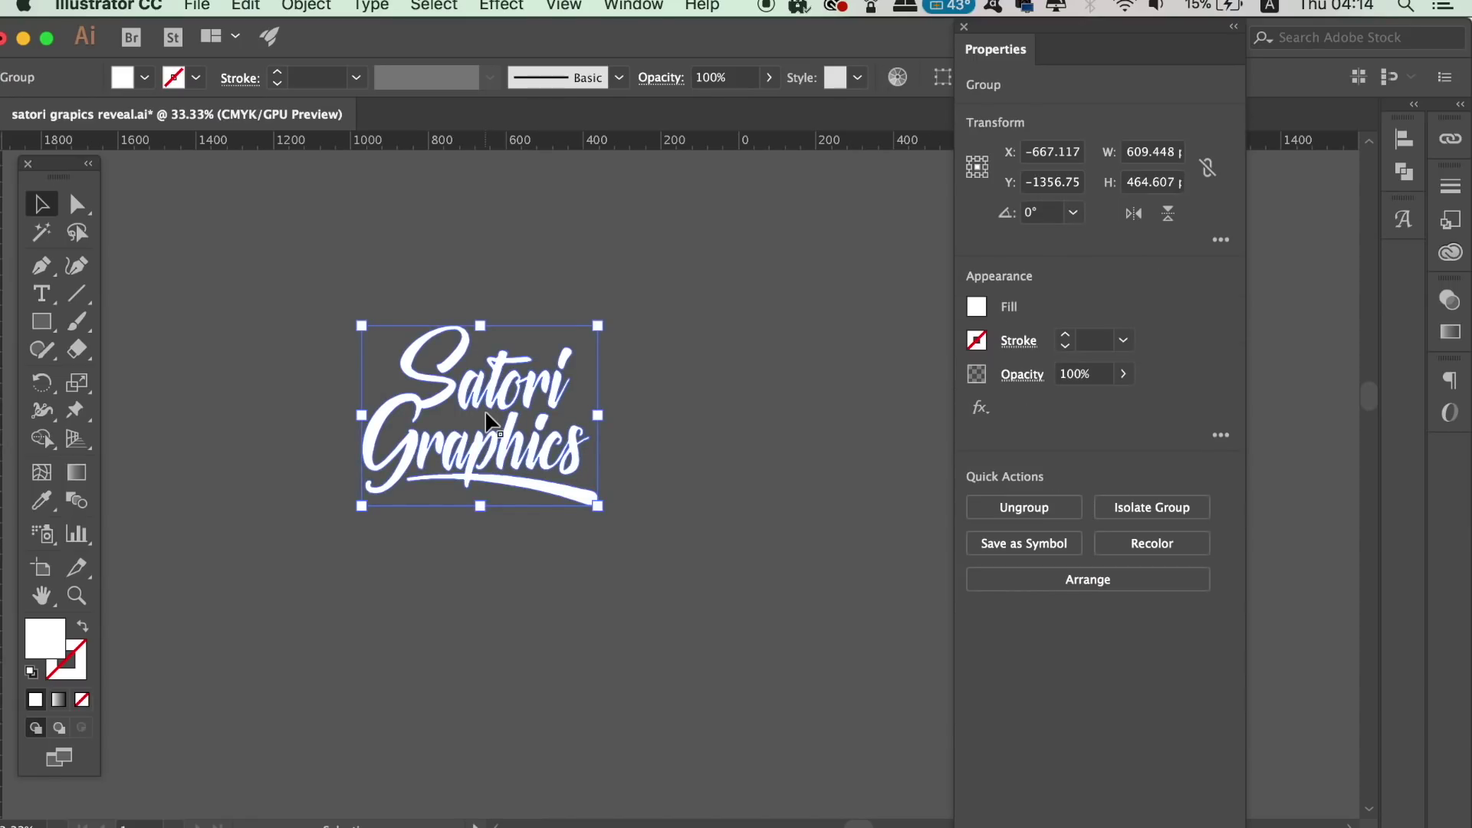
click(978, 342)
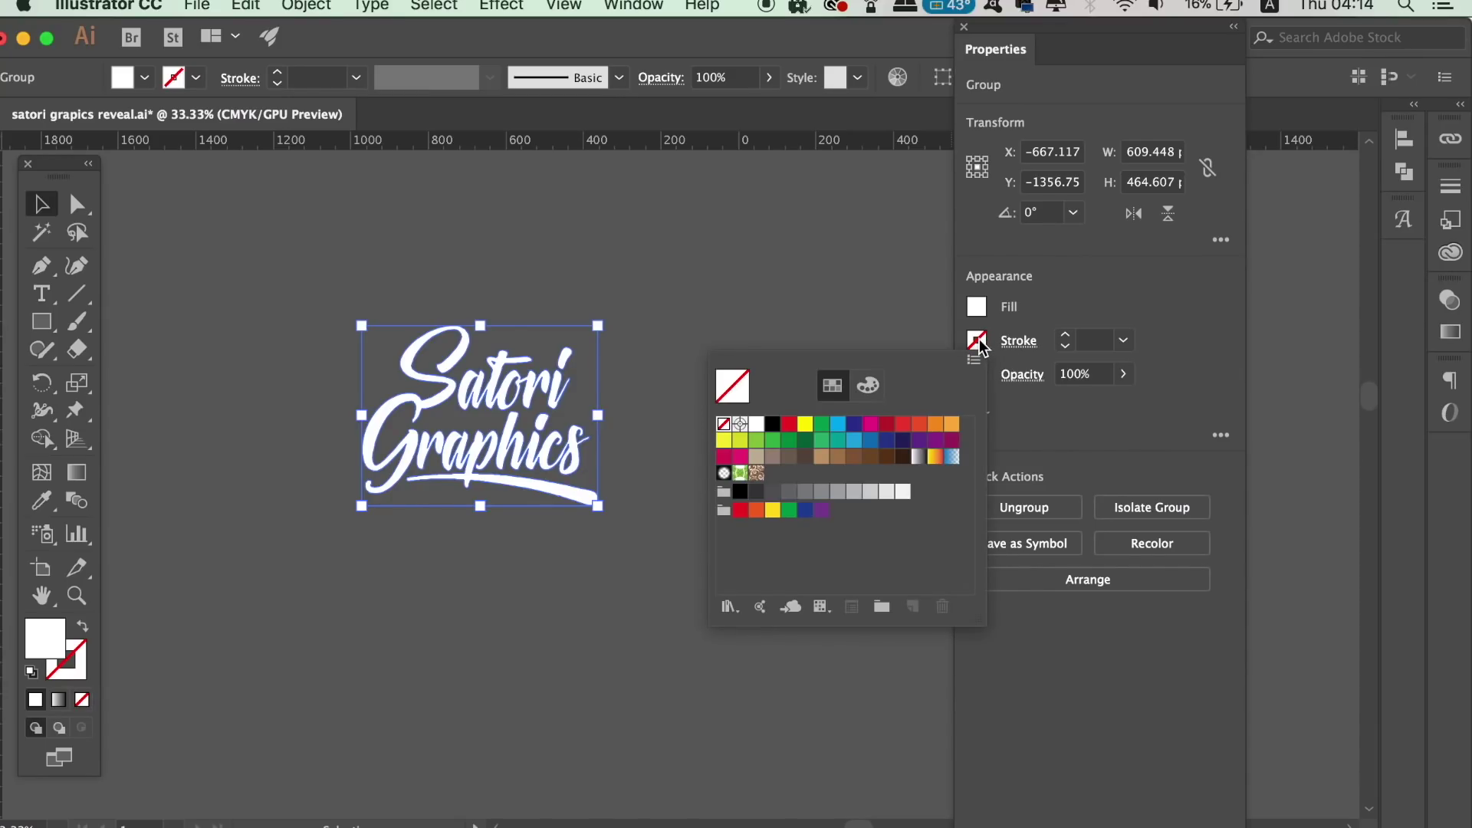
click(853, 424)
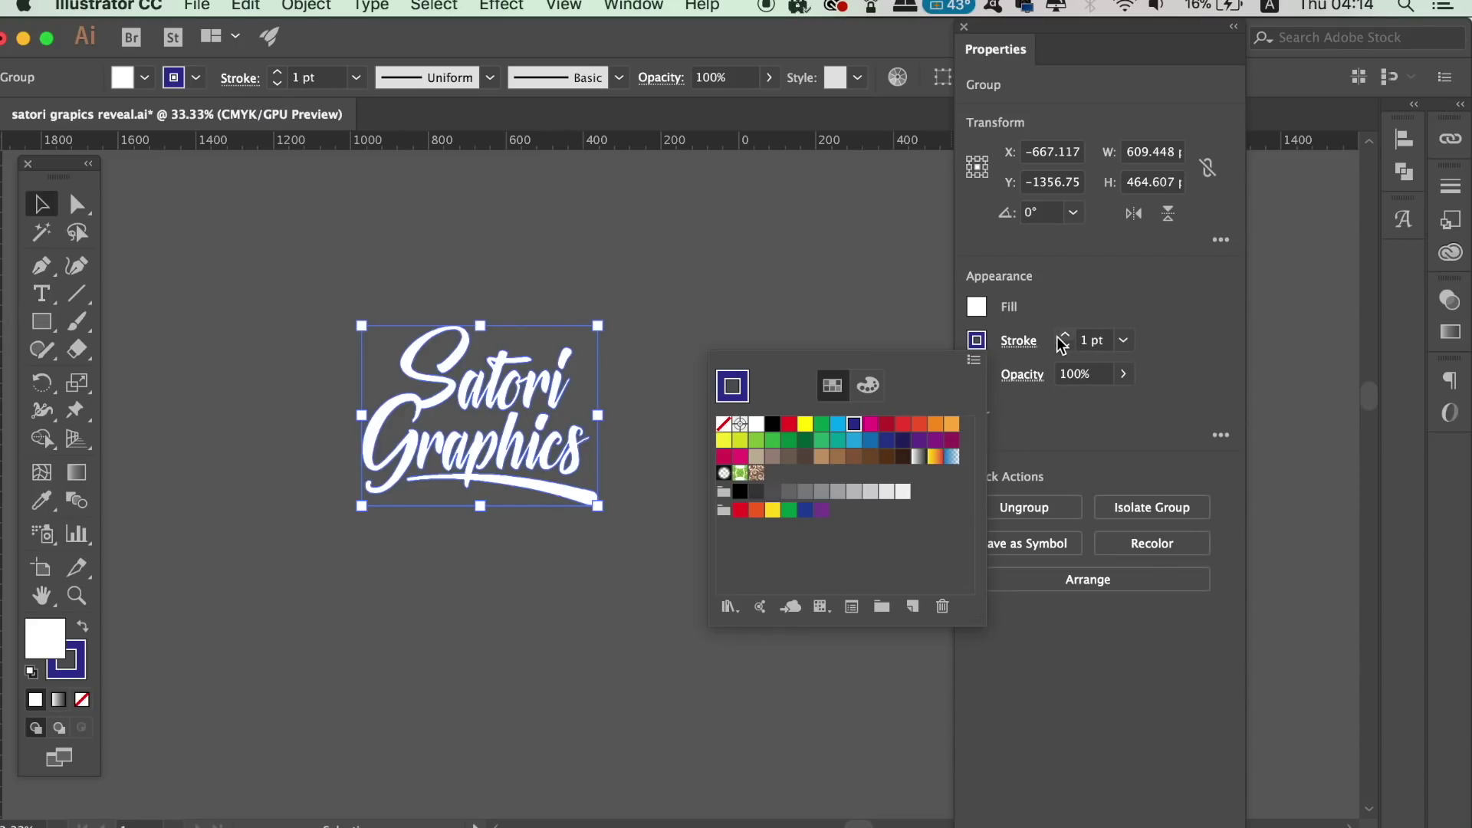
click(1065, 335)
click(1065, 336)
click(1064, 336)
click(1064, 336)
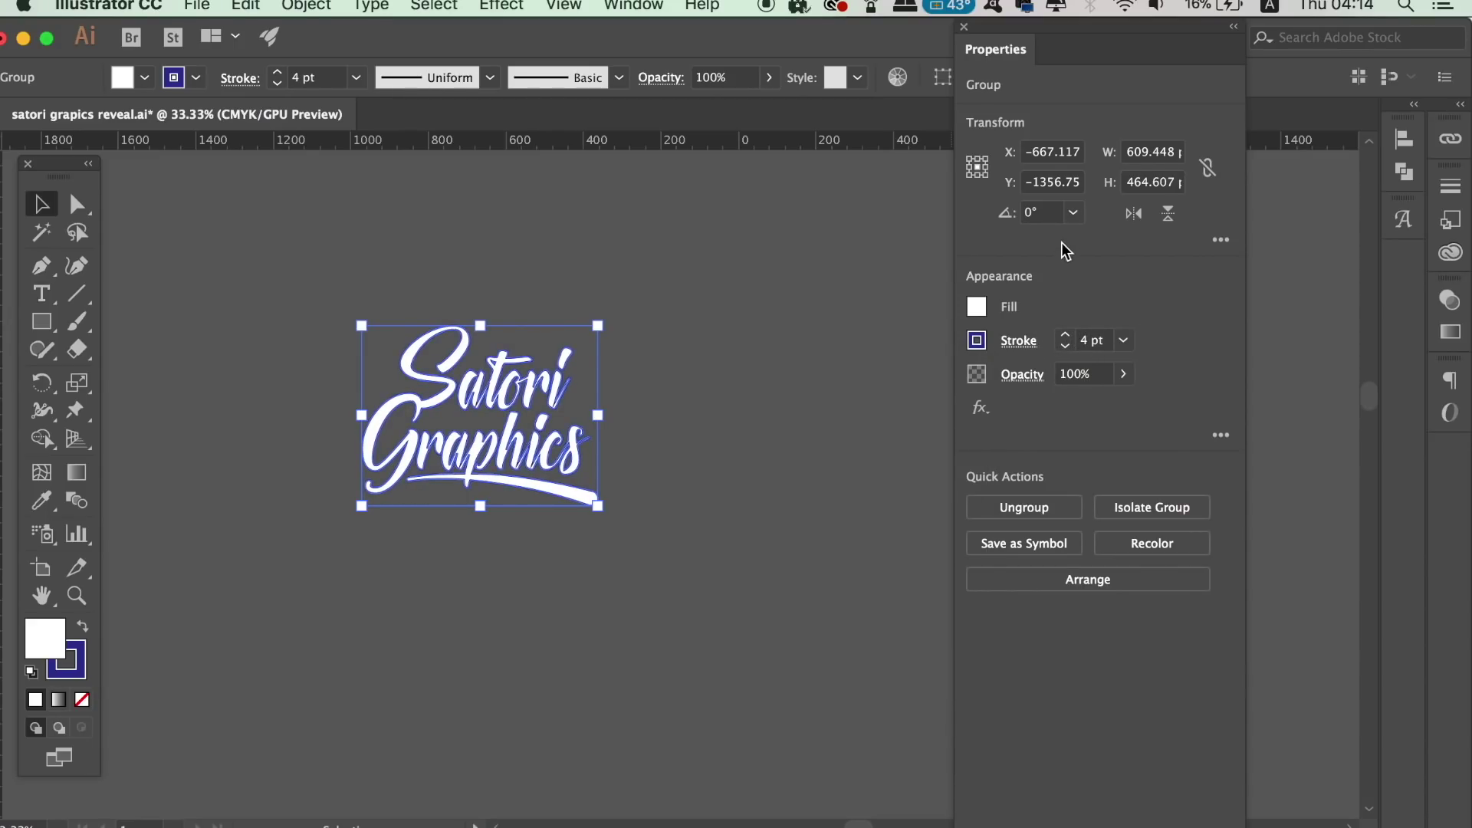
Step: Test flipping the logo vertically and horizontally, returning it to normal orientation
click(1169, 213)
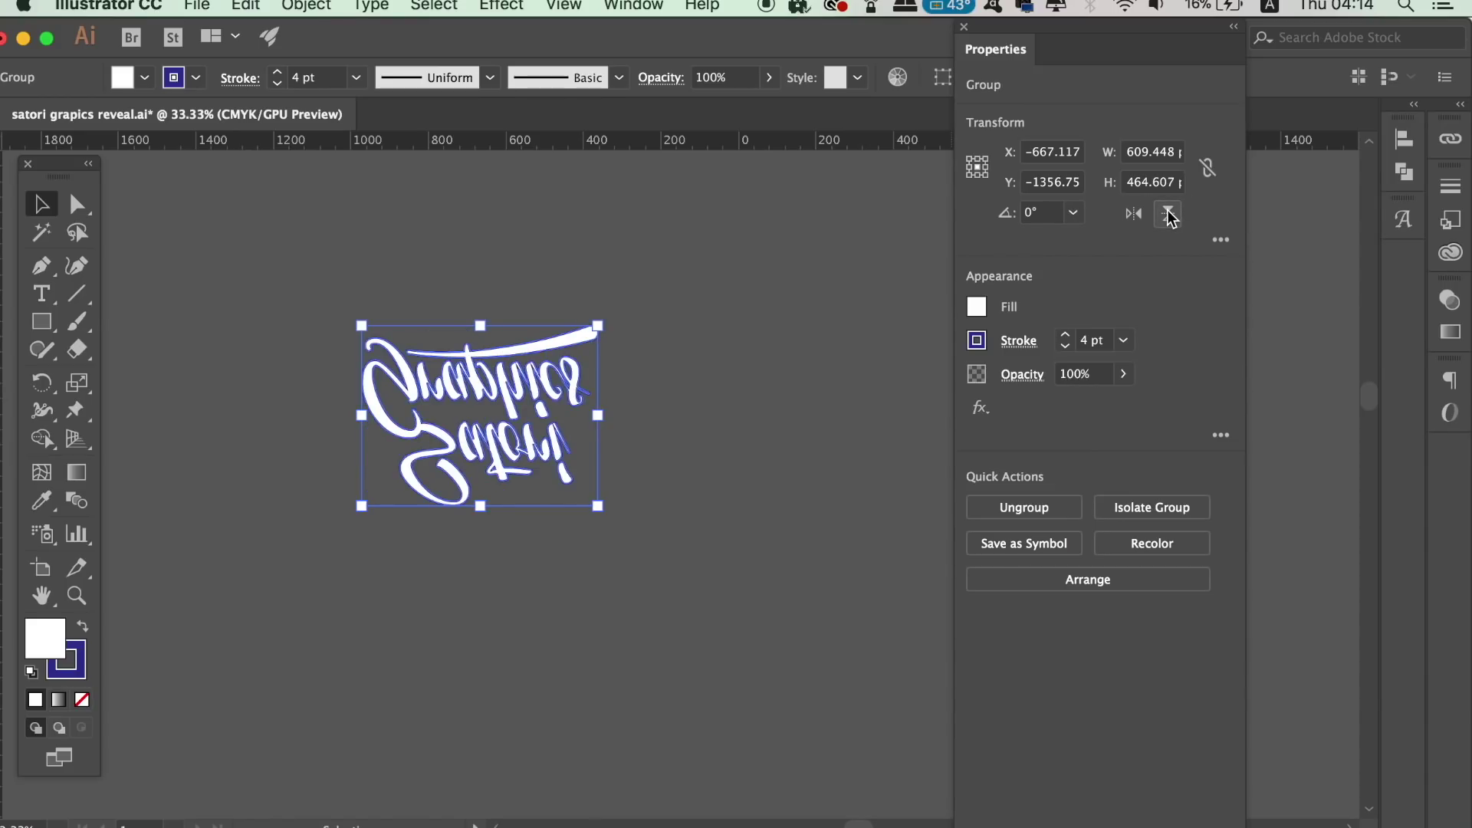
click(1168, 213)
click(1141, 215)
click(1141, 214)
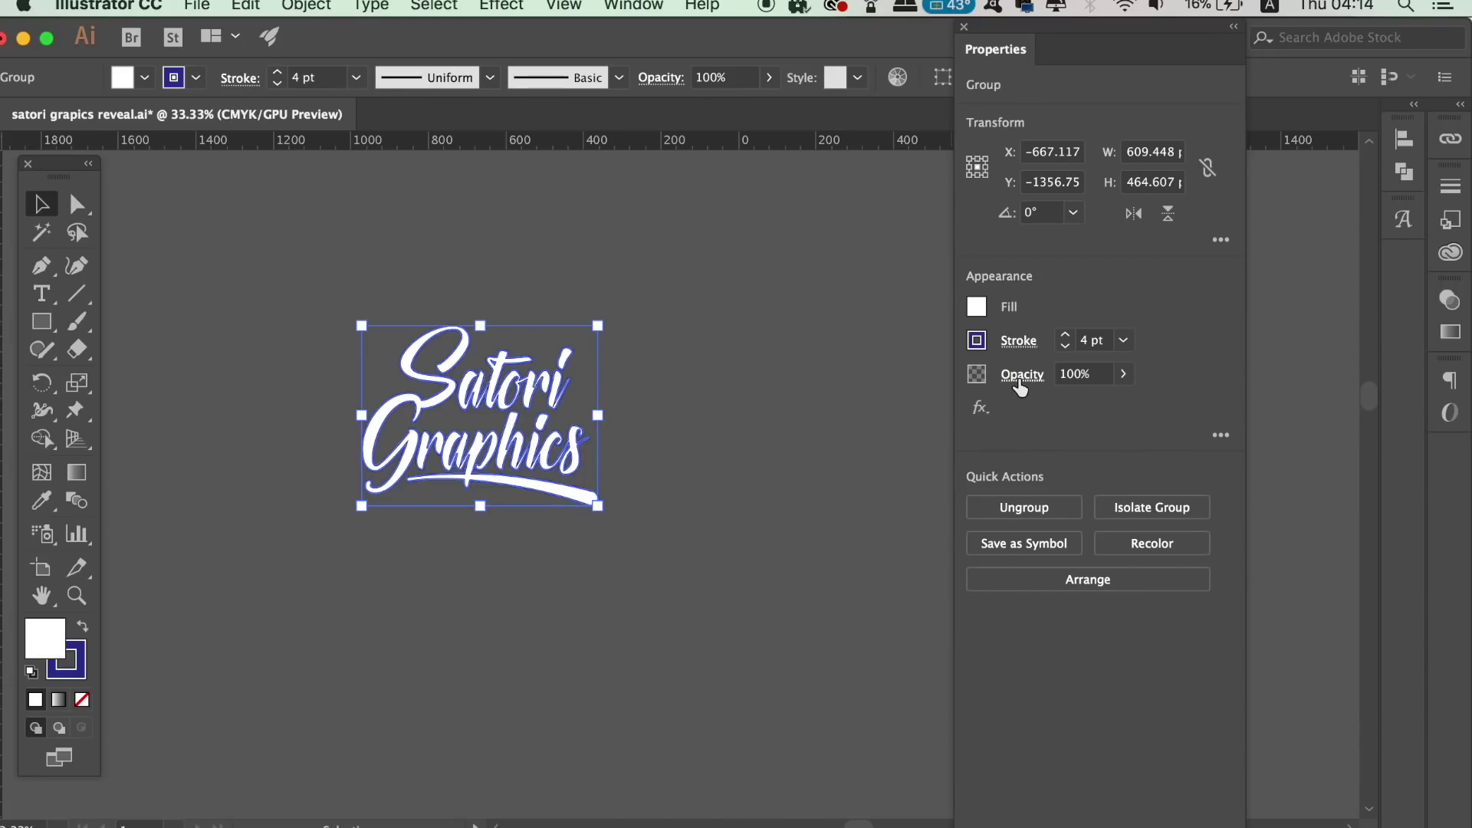
click(982, 409)
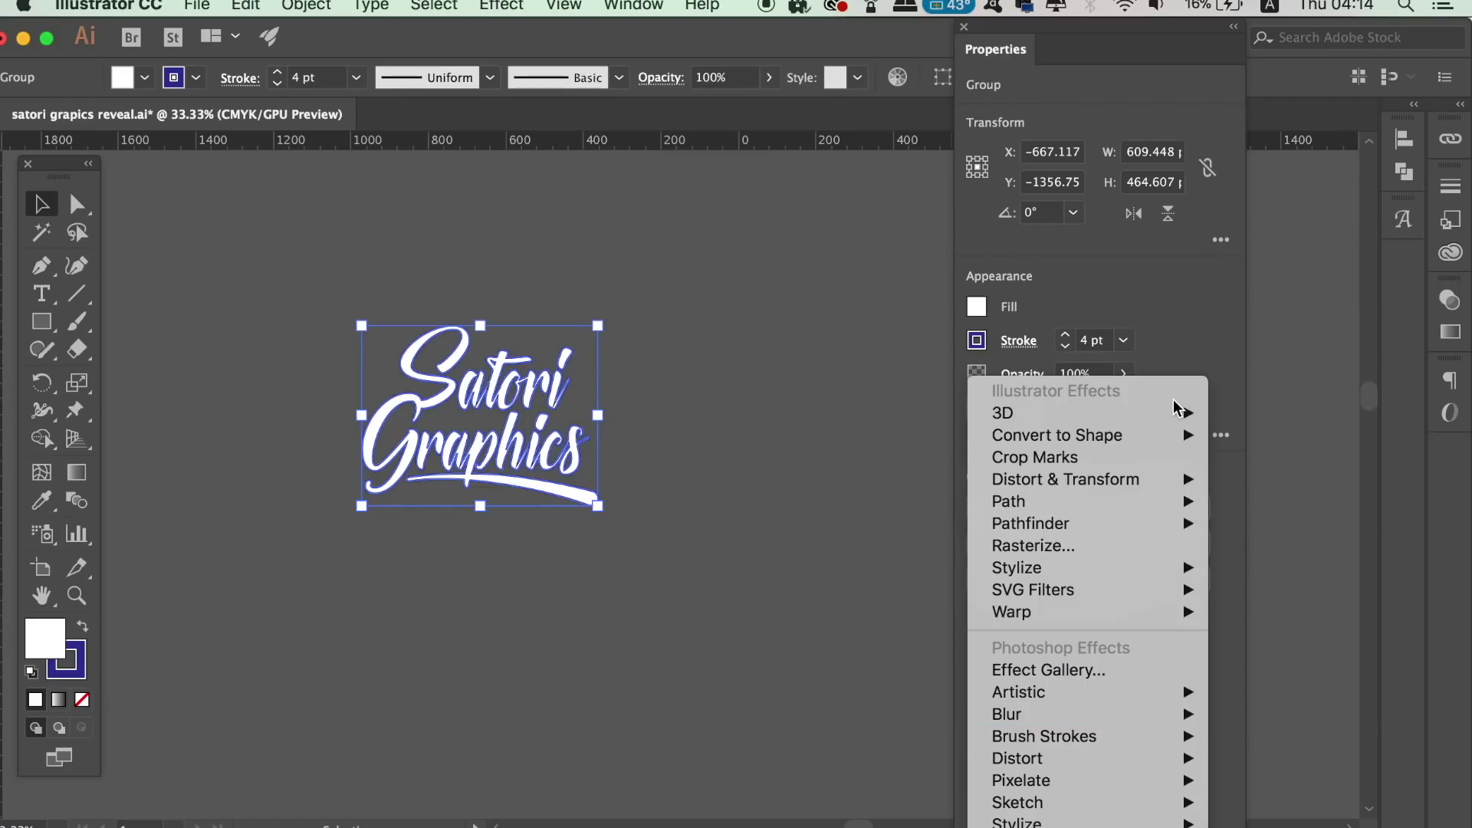
click(1207, 306)
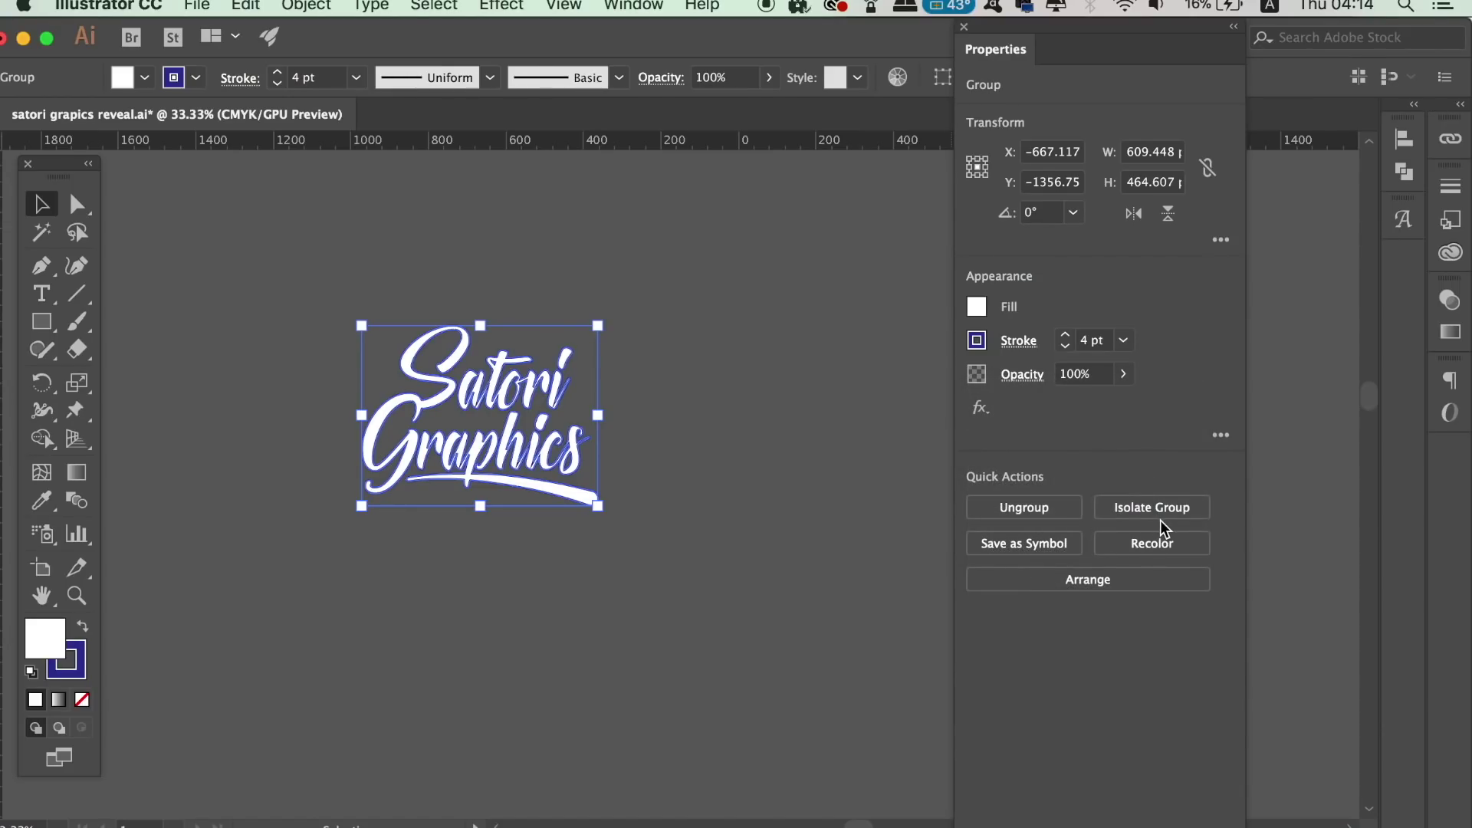
click(1112, 512)
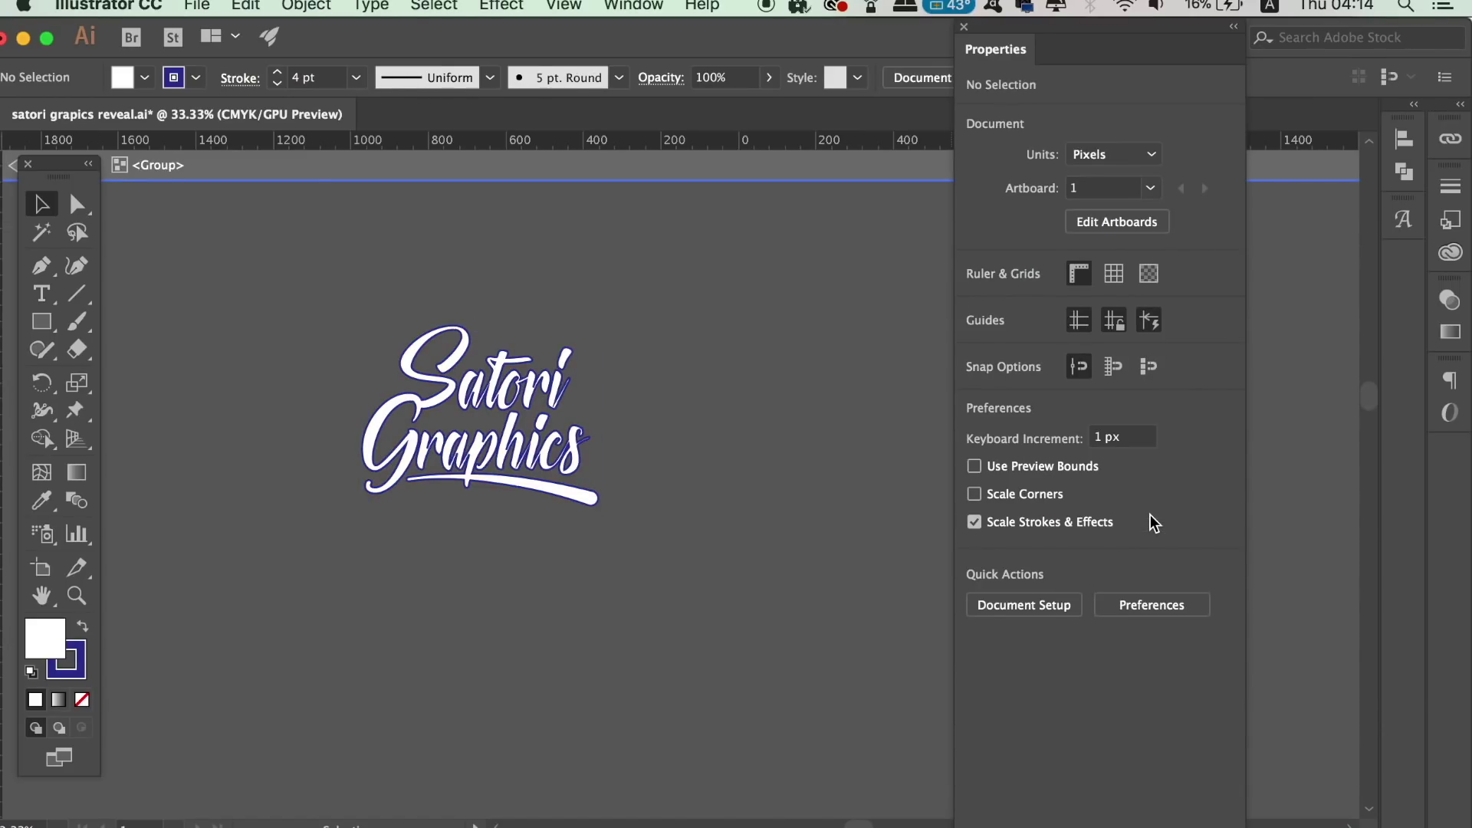
click(881, 161)
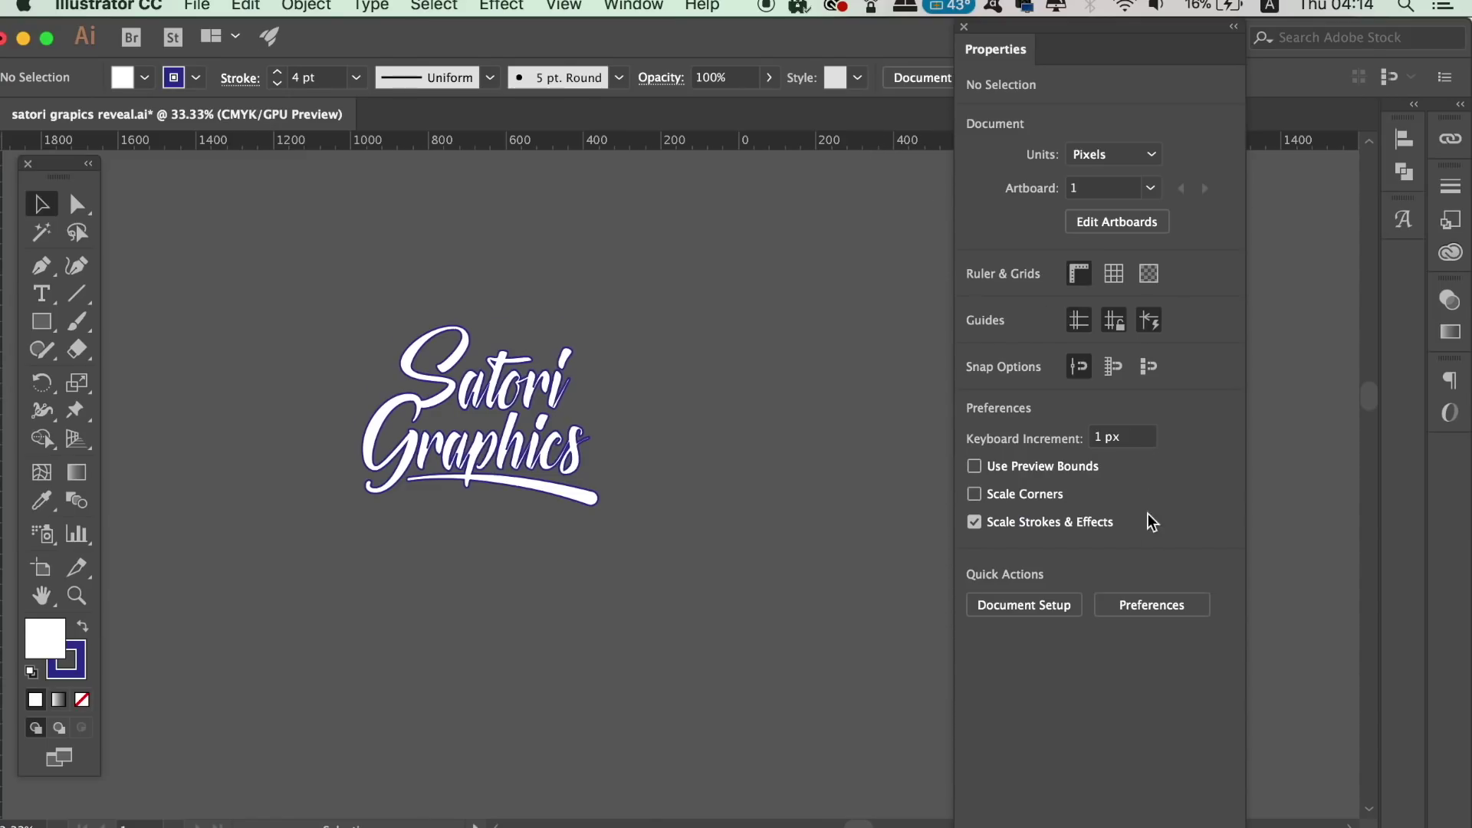
click(544, 428)
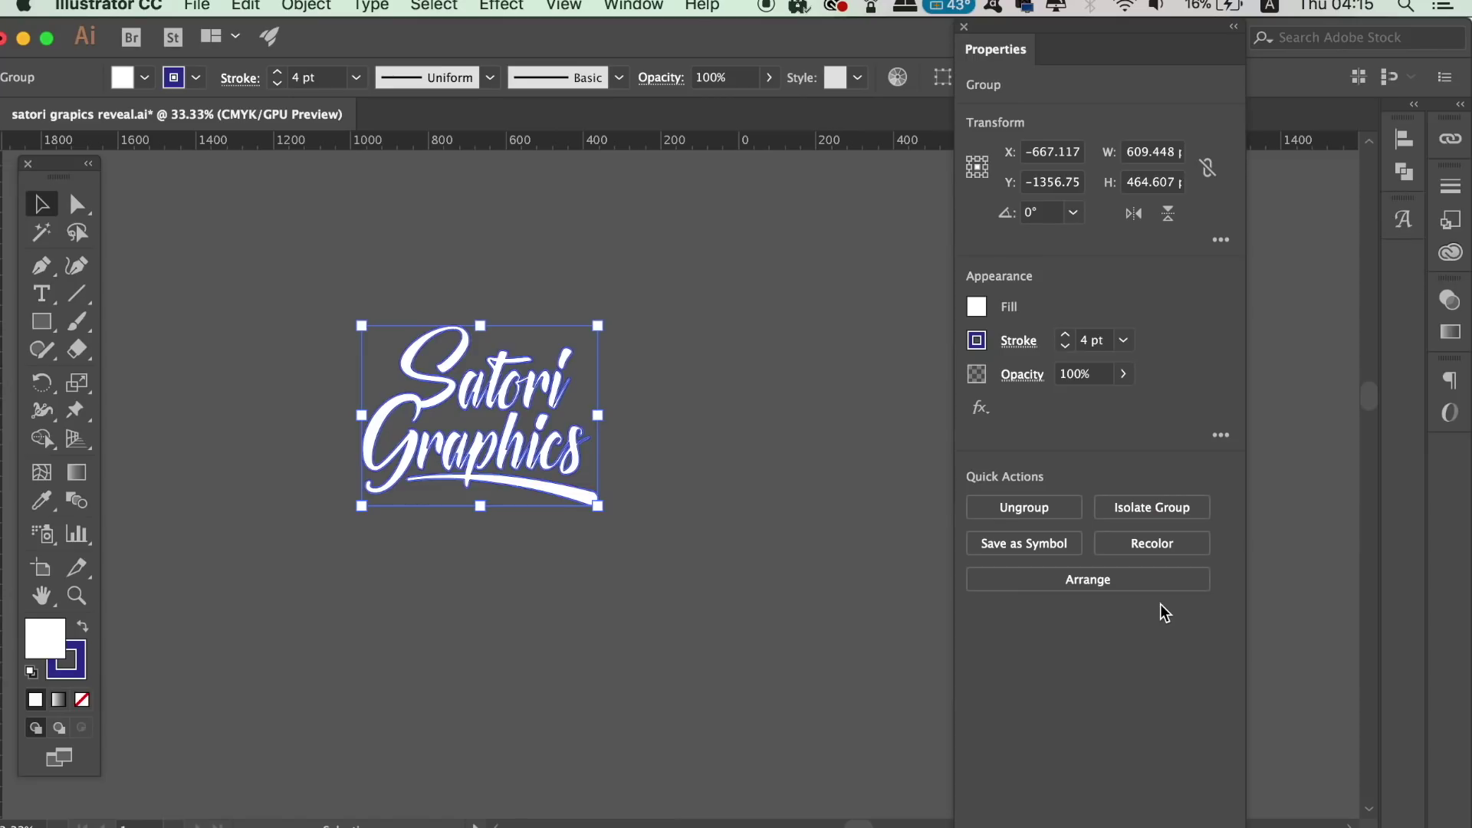
click(1222, 435)
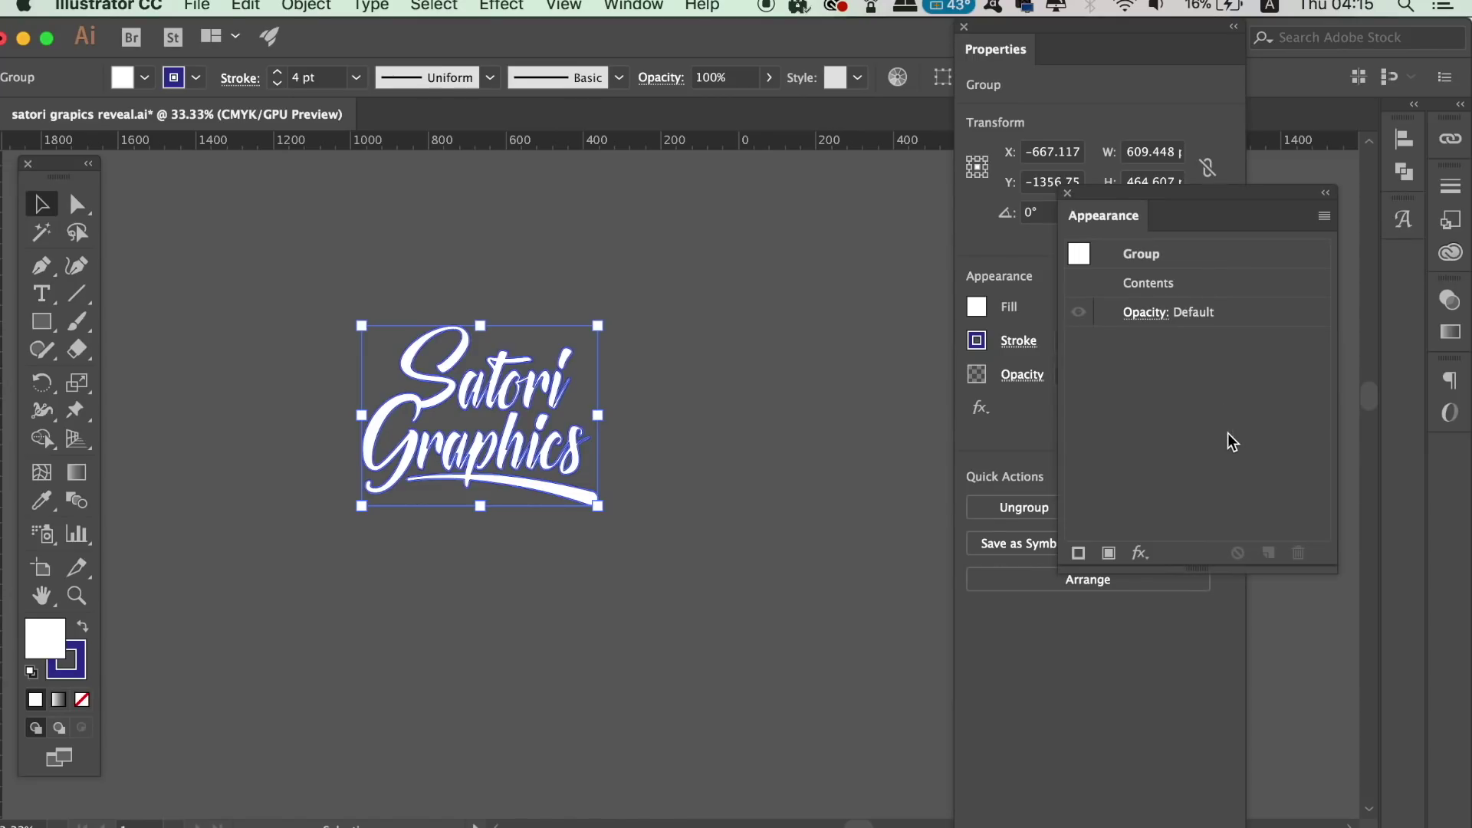
click(1067, 192)
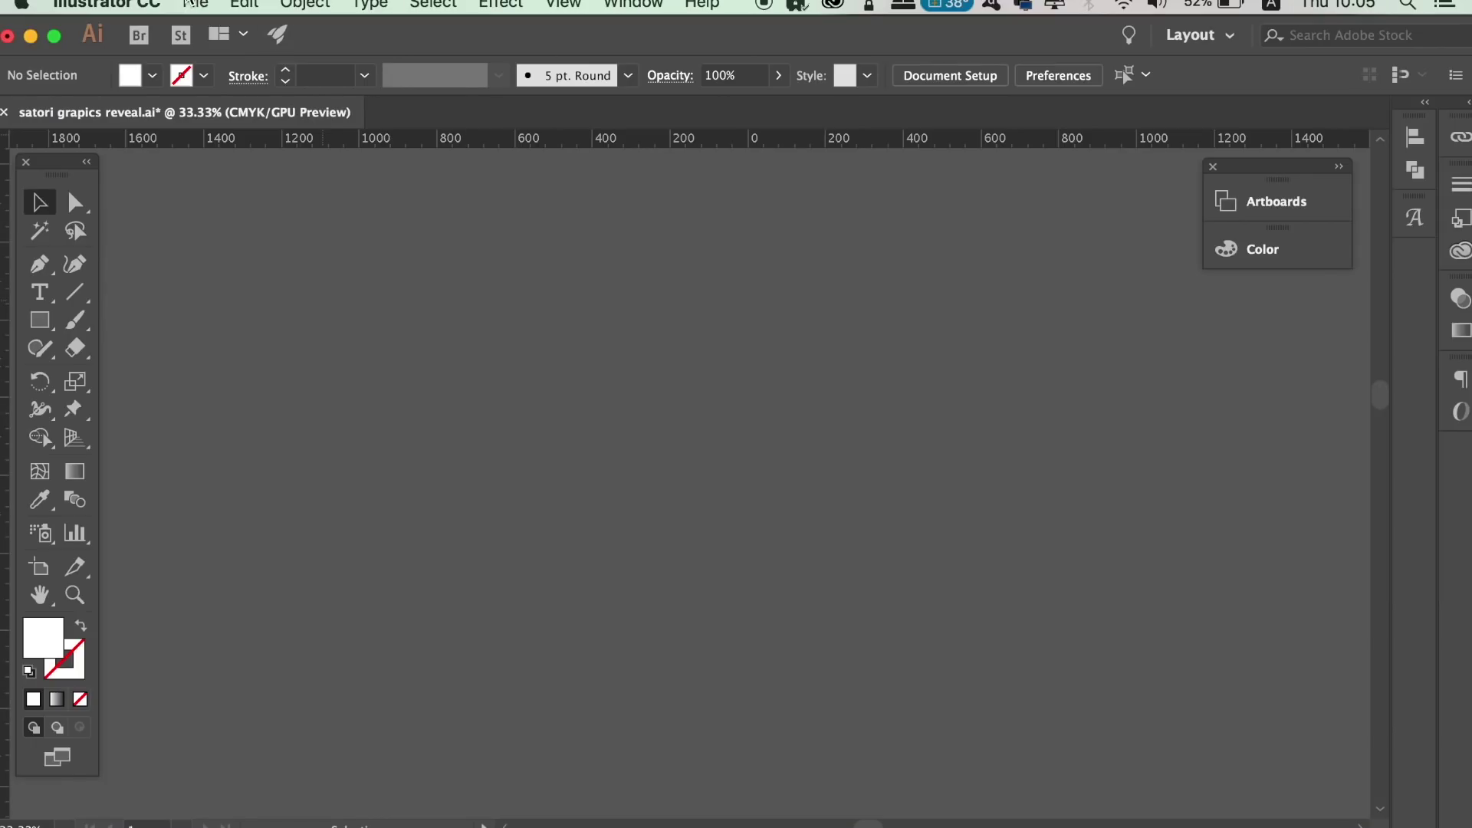
Step: Open Issue 11 Cadet Centerfold2a.pdf and preview its pages in the import options
click(196, 5)
click(258, 79)
click(634, 217)
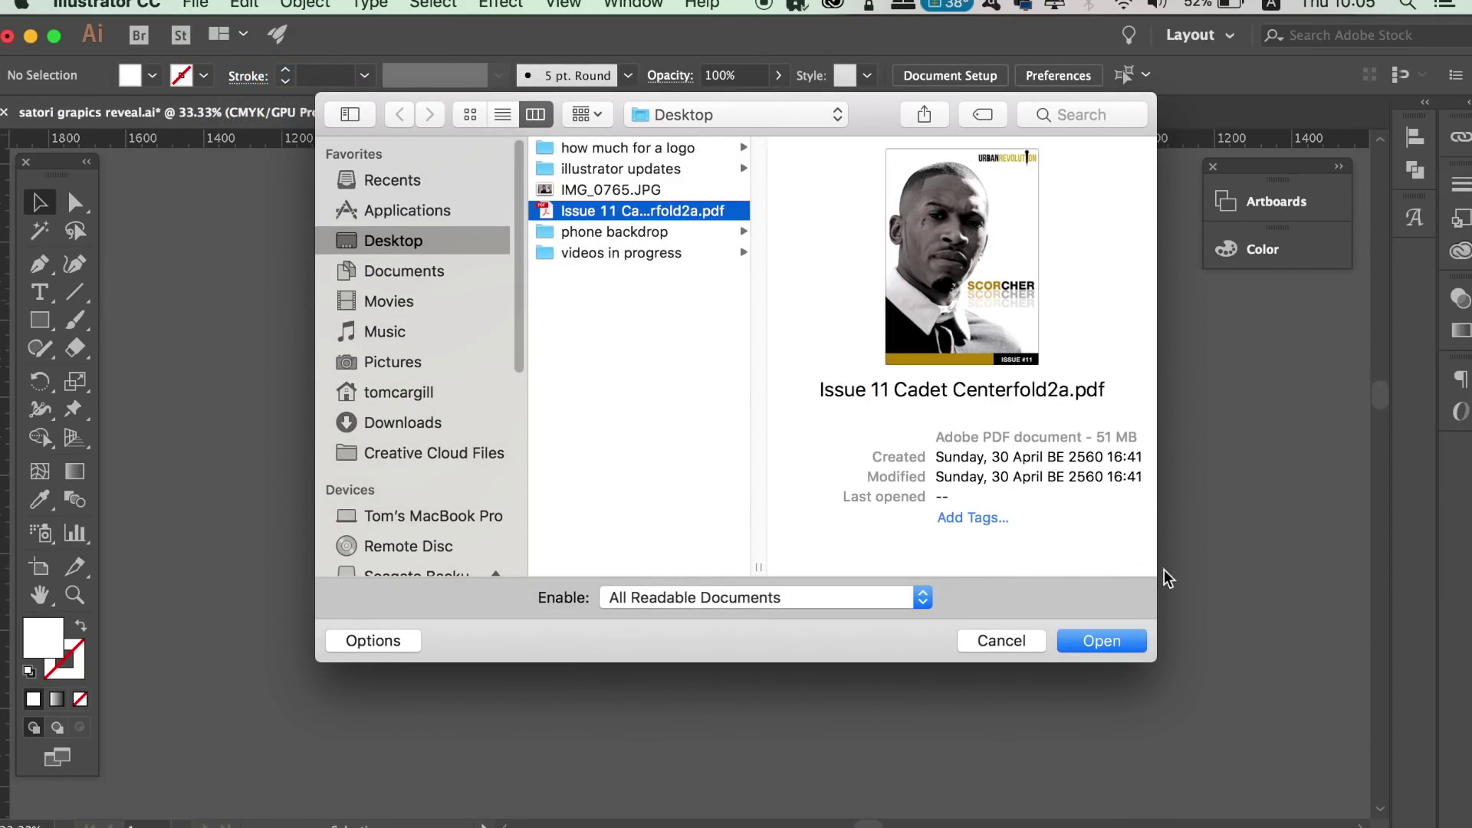
click(1133, 641)
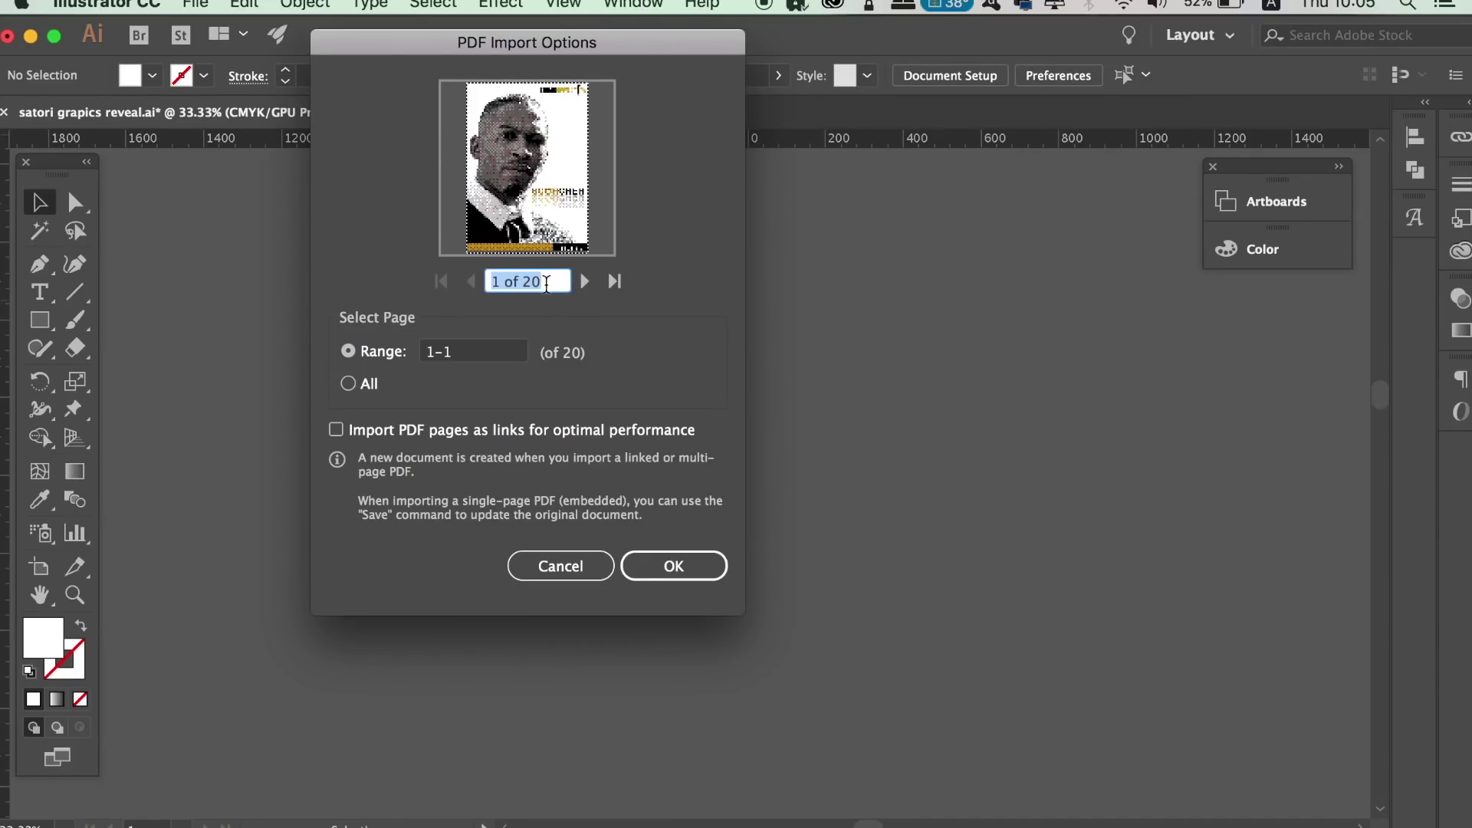
click(585, 283)
click(585, 283)
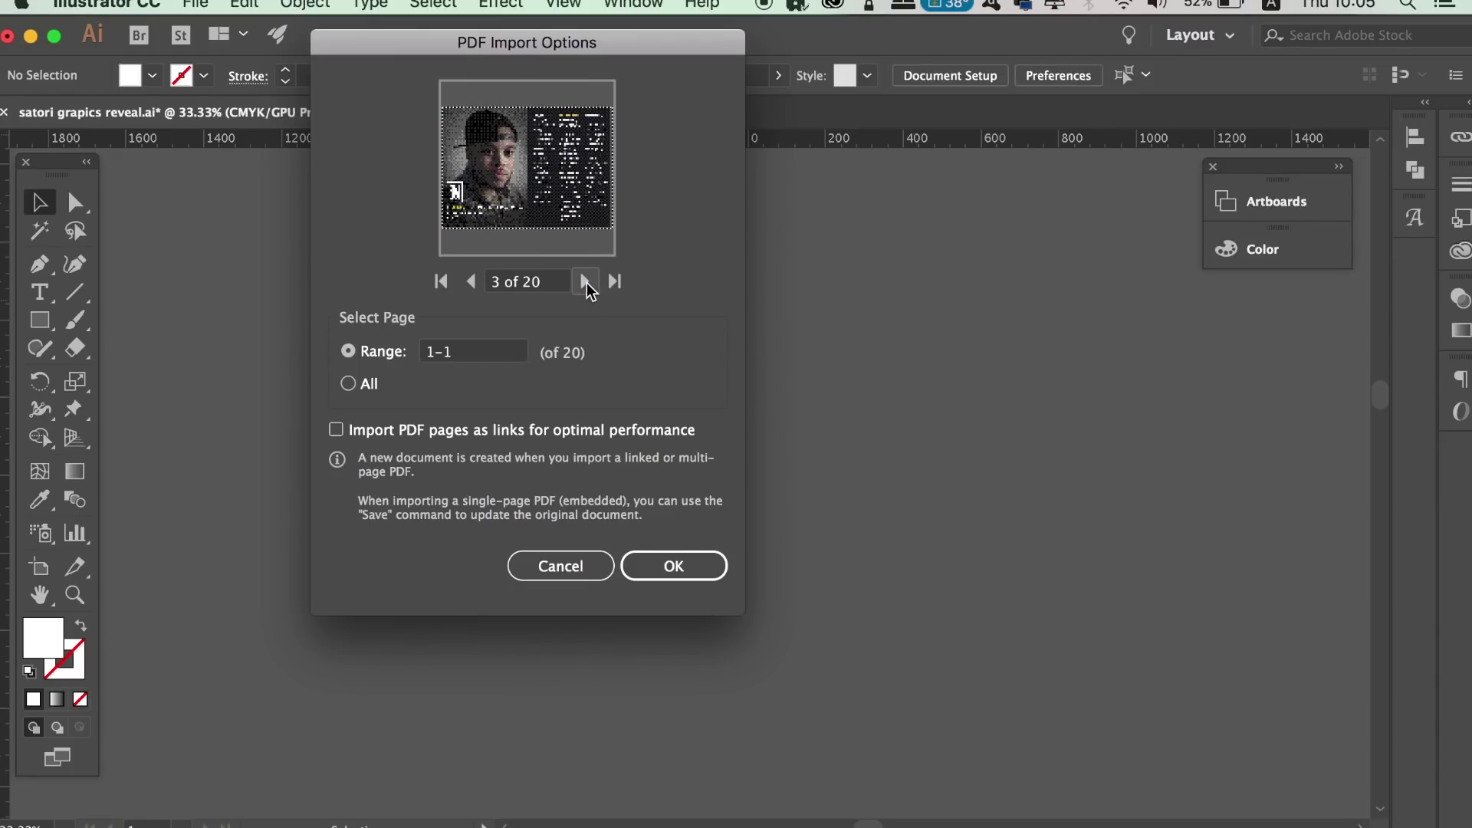
click(586, 281)
click(585, 281)
click(586, 282)
click(585, 281)
click(586, 281)
click(585, 281)
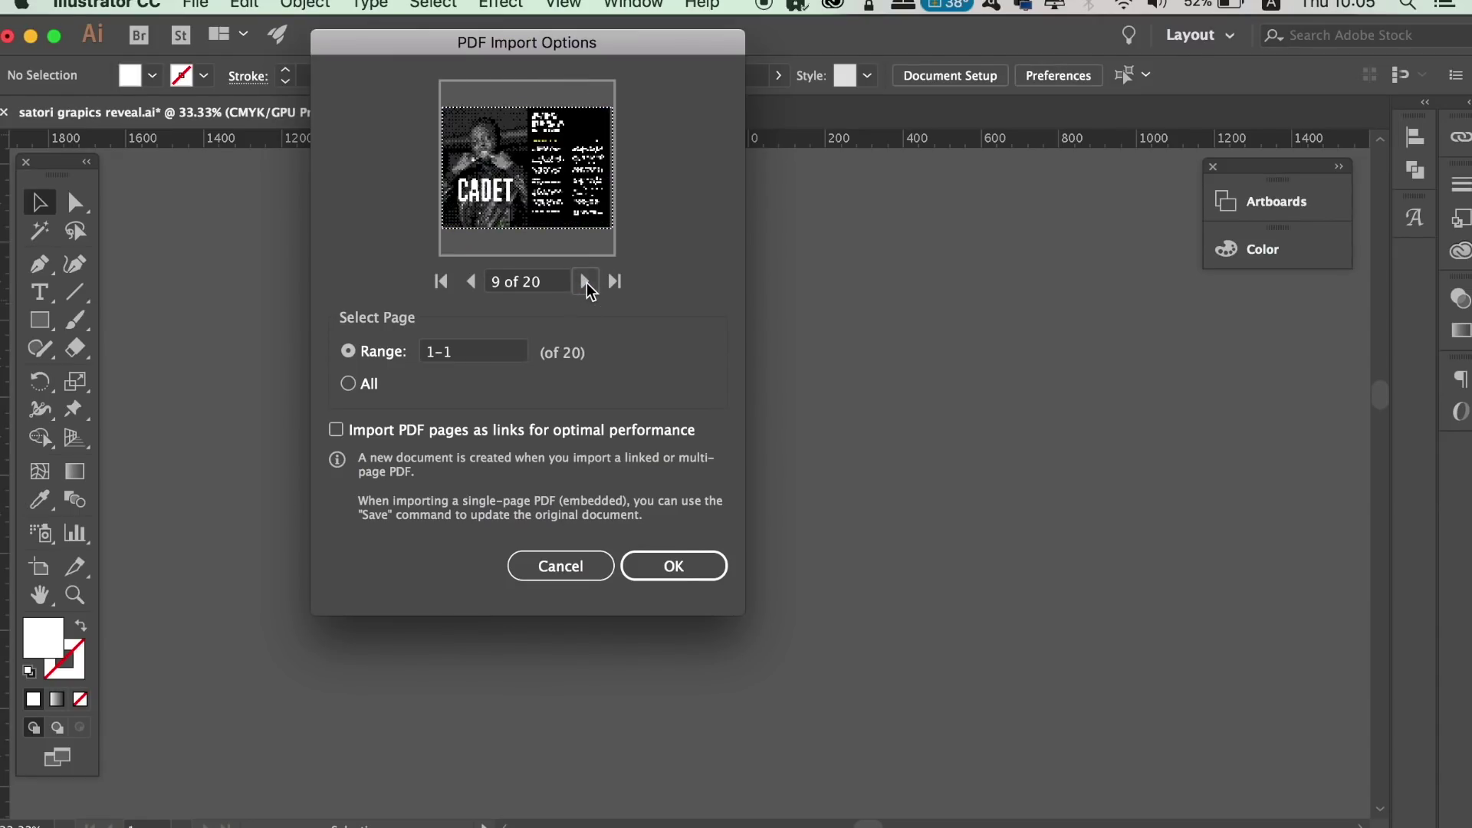
click(586, 282)
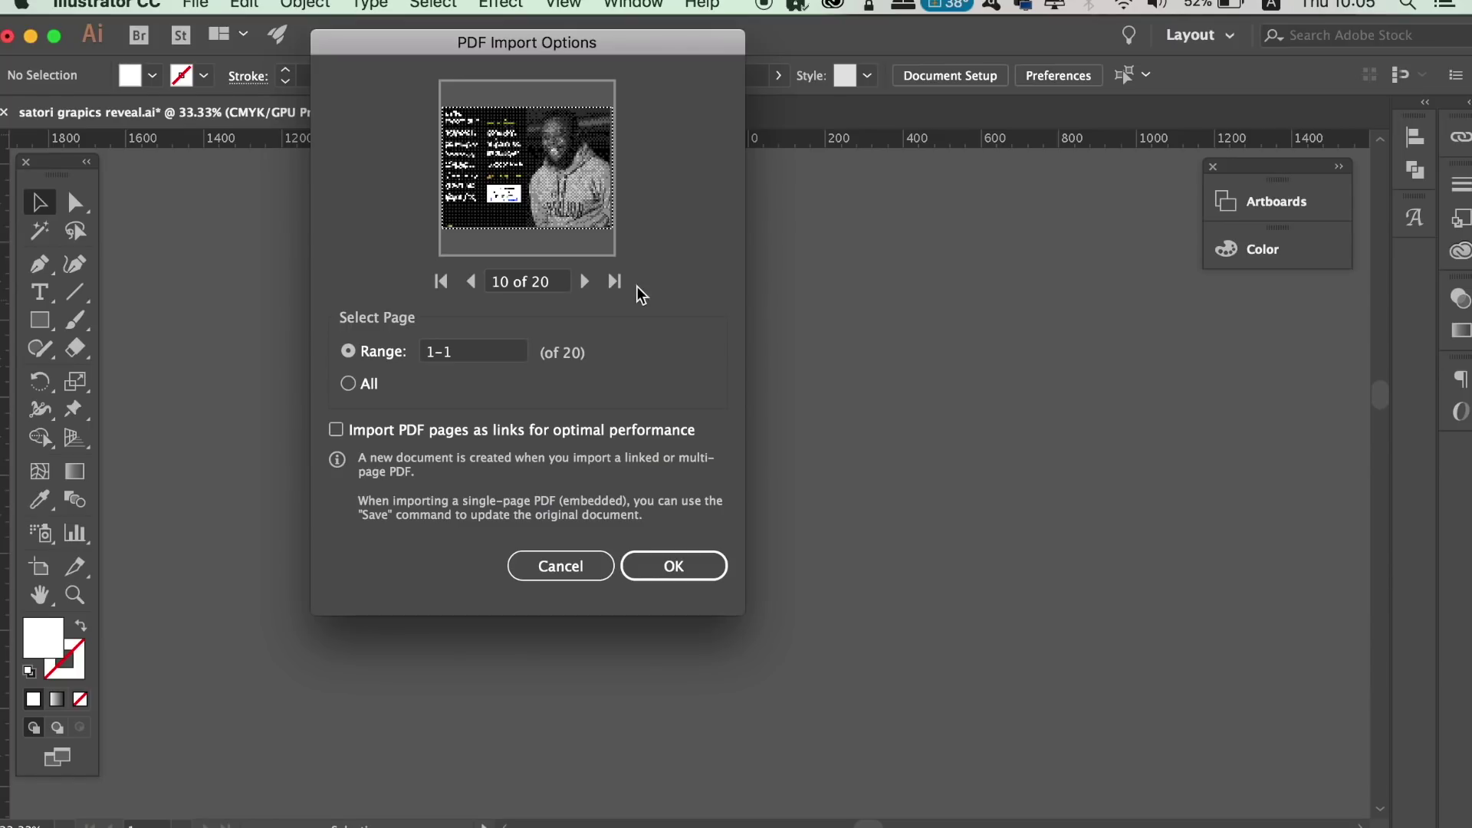
Step: Import pages 1-4 of the PDF as linked pages
click(517, 429)
click(470, 351)
key(BackSpace)
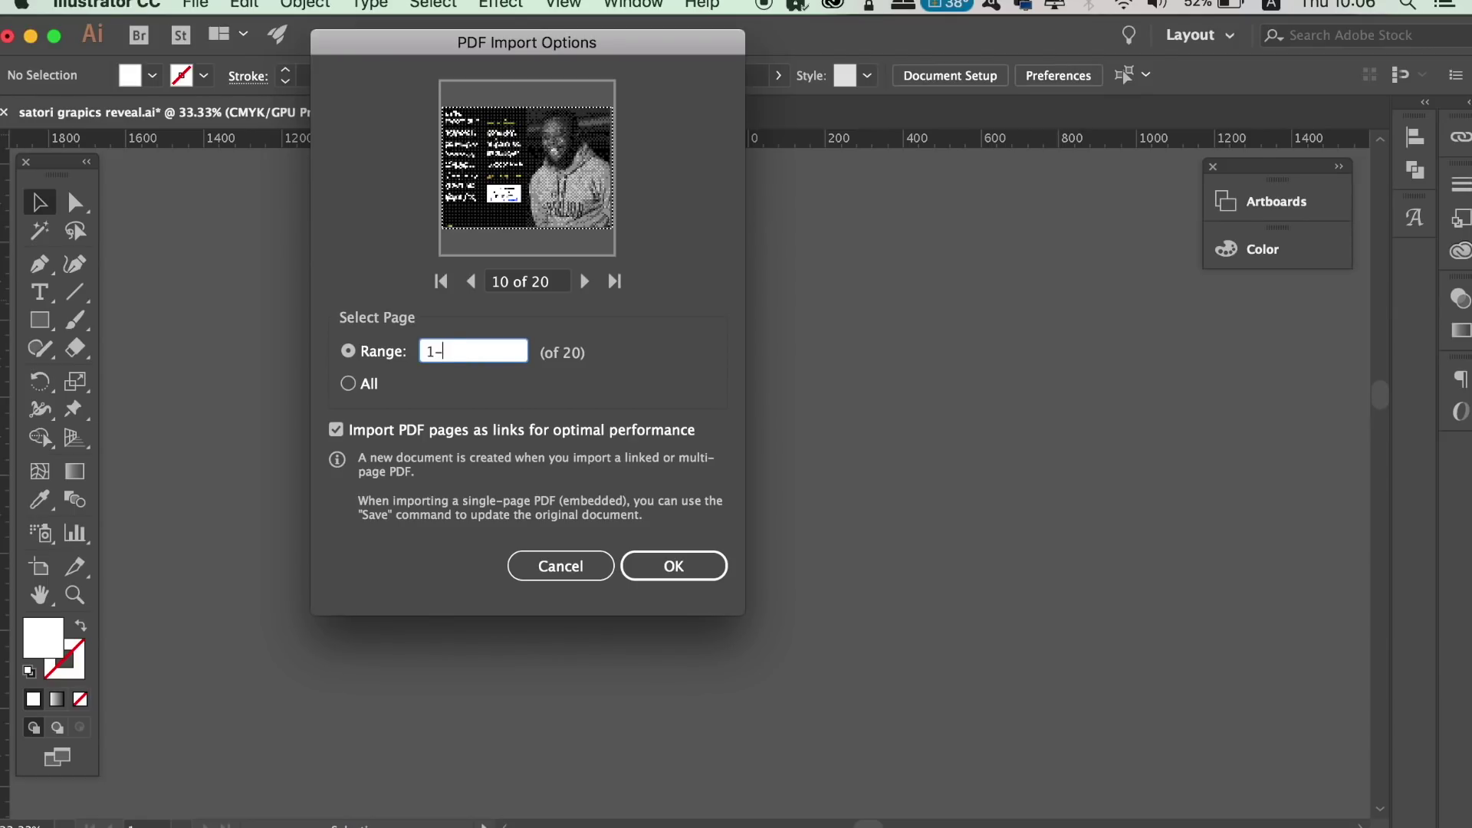
text(4)
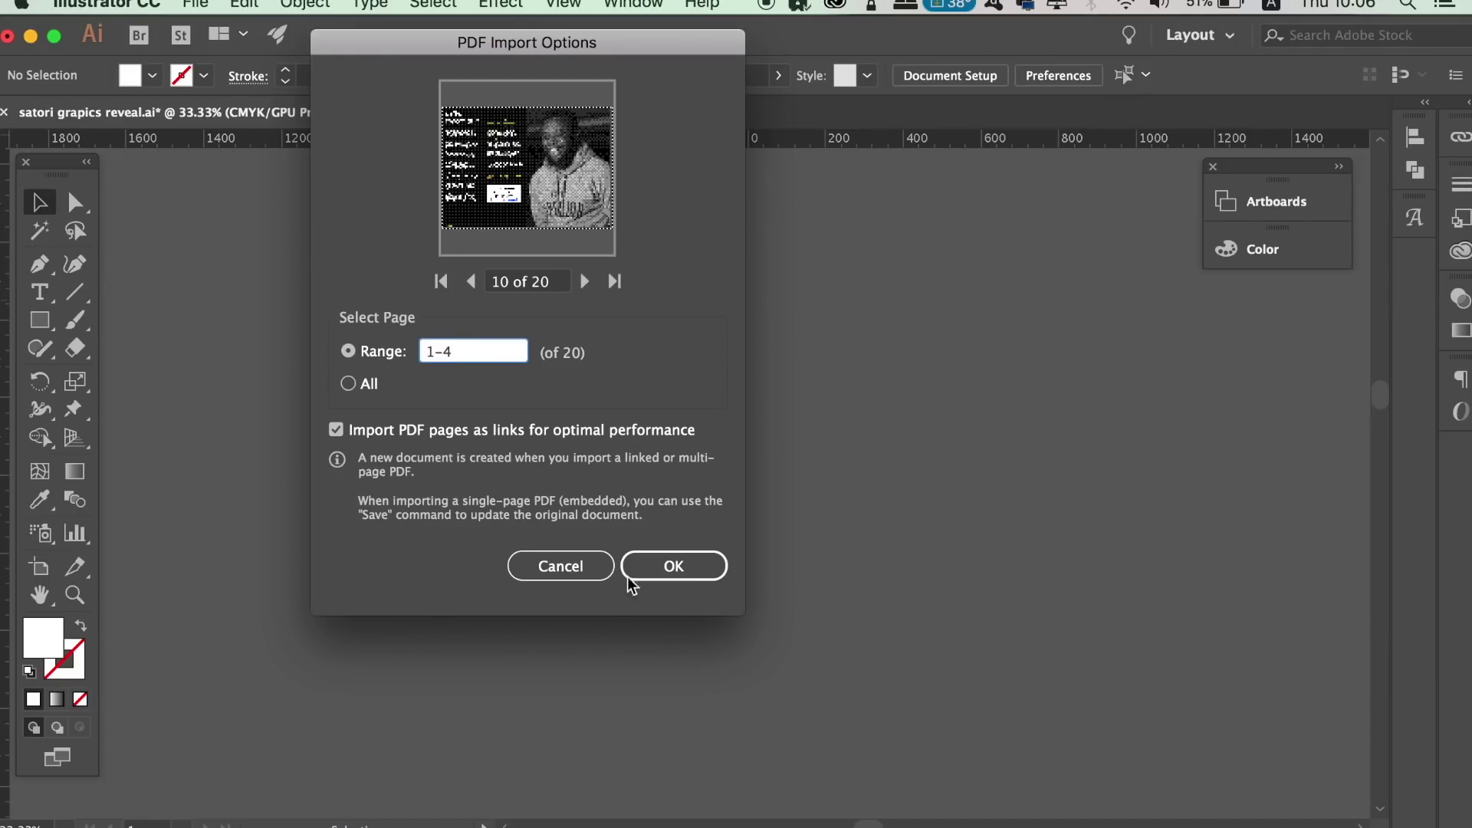
click(675, 568)
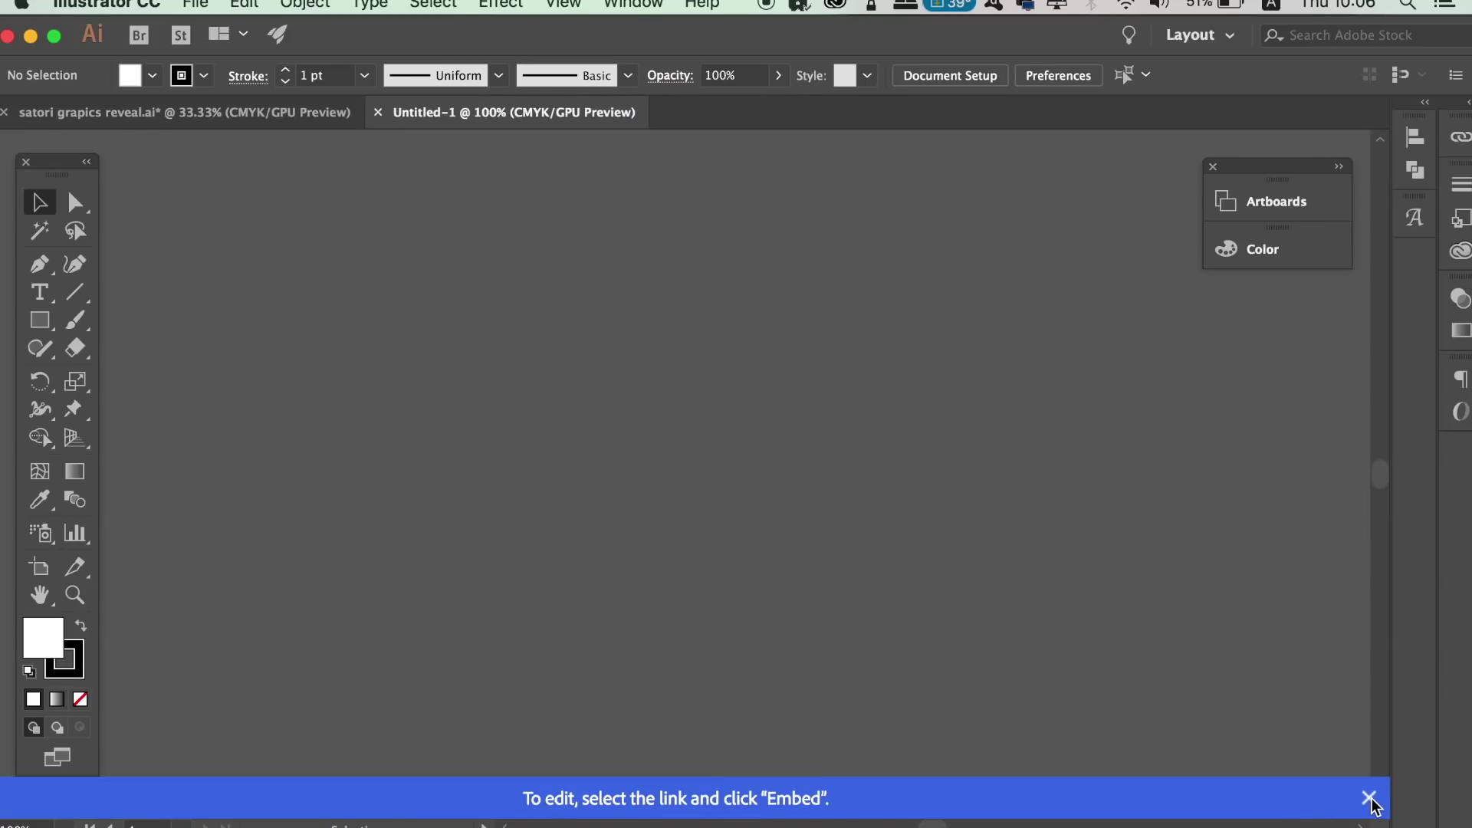
Step: Zoom out and pan from the cover across to the Editor's Letter and RM Moses interview pages
click(1368, 798)
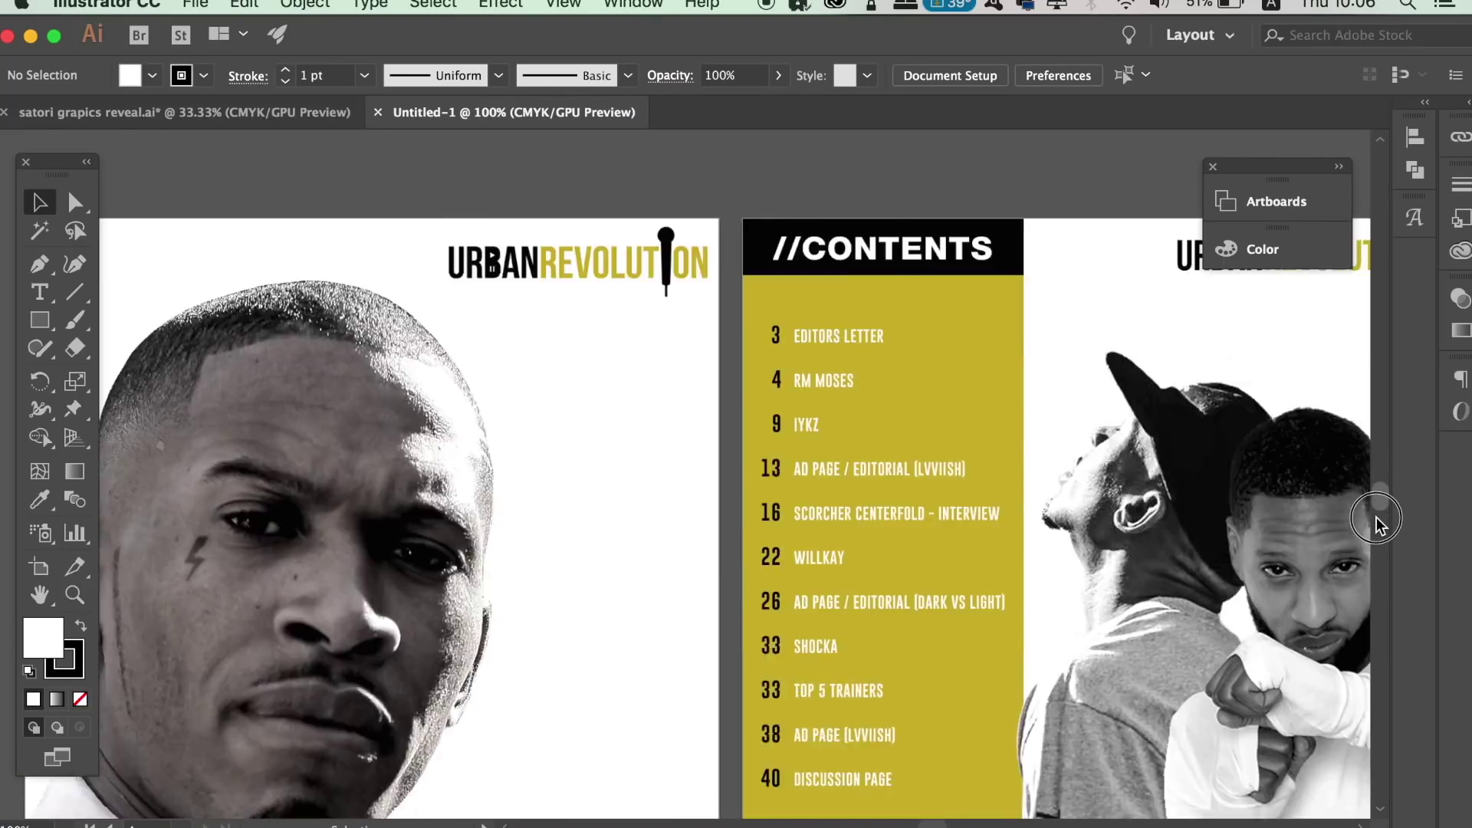
key(super+minus)
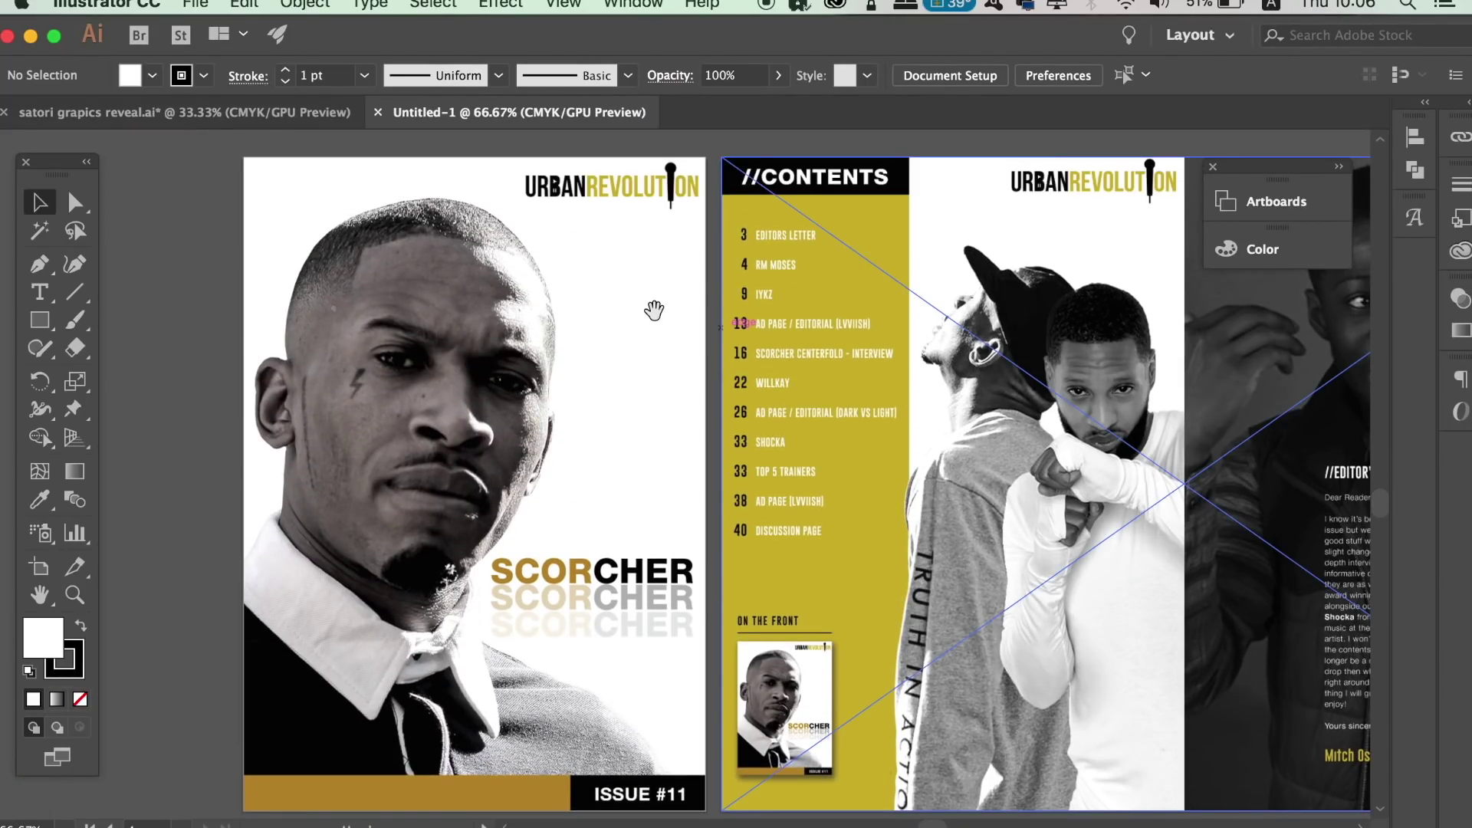
scroll(486, 345, right, 5)
click(837, 429)
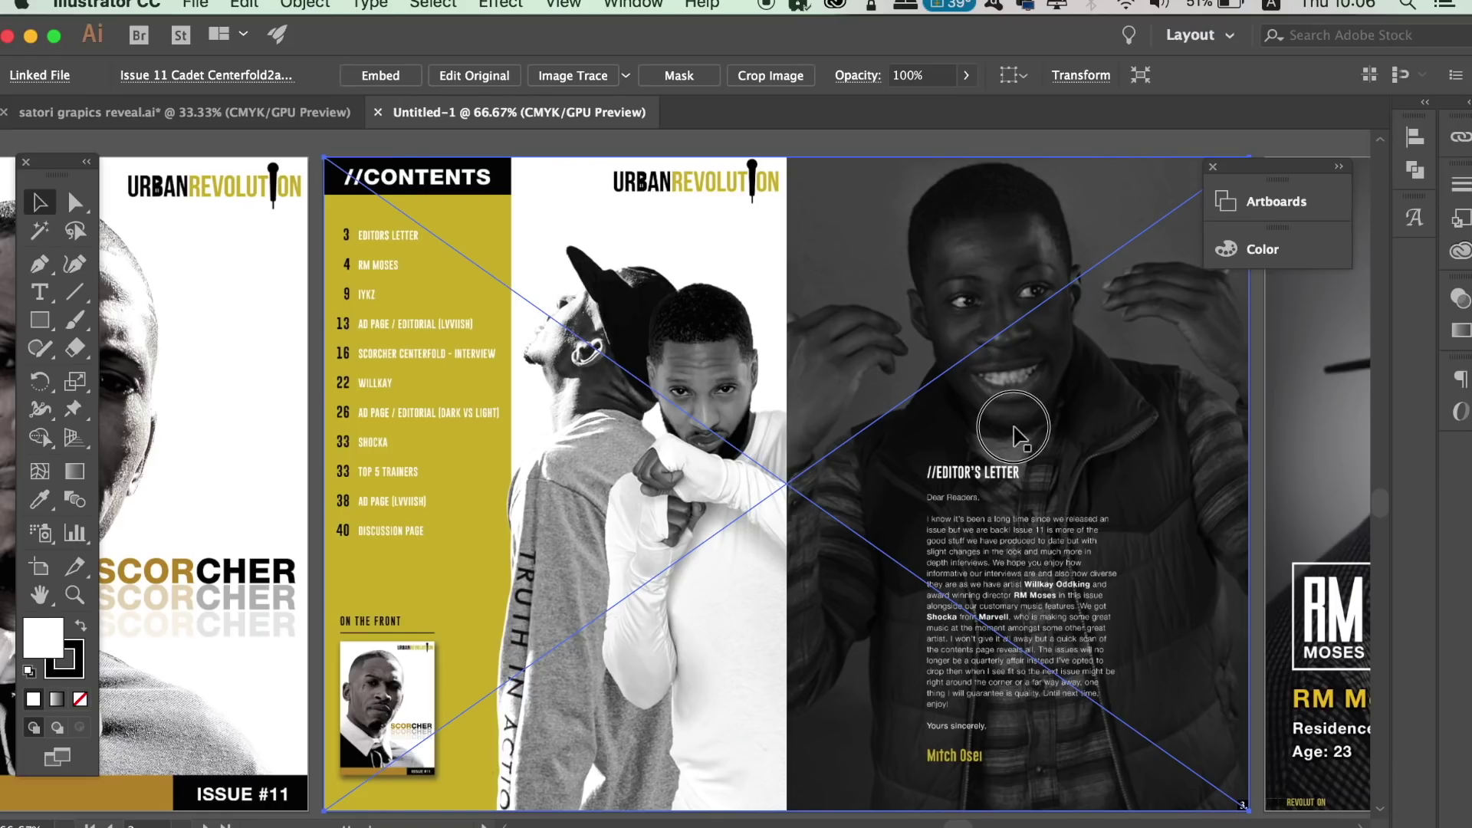
drag(1026, 341, 673, 338)
drag(996, 384, 613, 384)
drag(872, 362, 624, 352)
drag(848, 328, 680, 338)
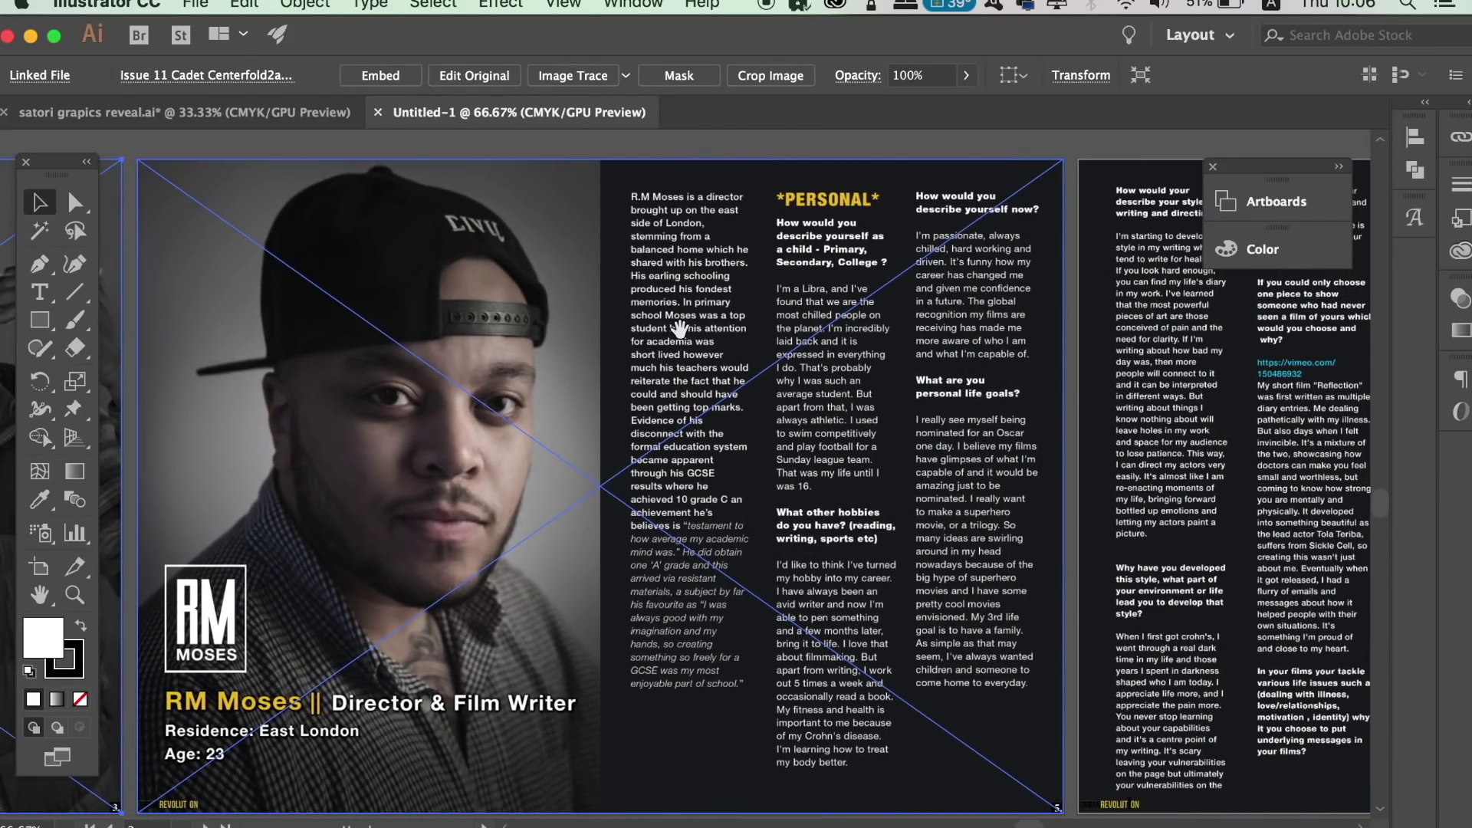